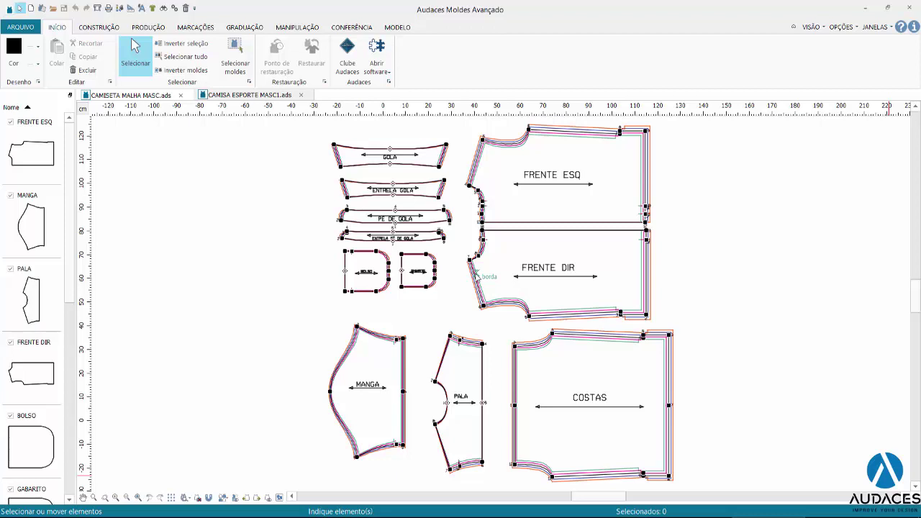
- Compare the FRENTE ESQ and FRENTE DIR piece properties and review FRENTE DIR's size grading
right_click(563, 186)
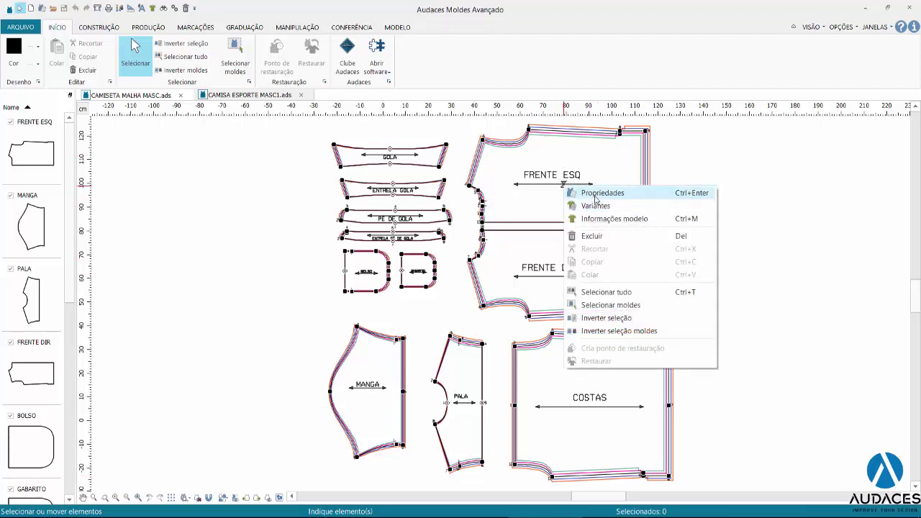
click(598, 193)
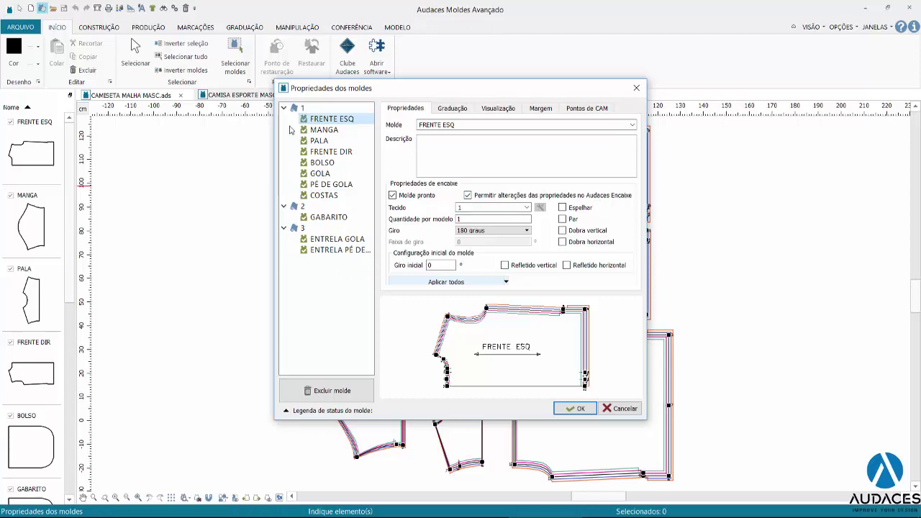
click(334, 152)
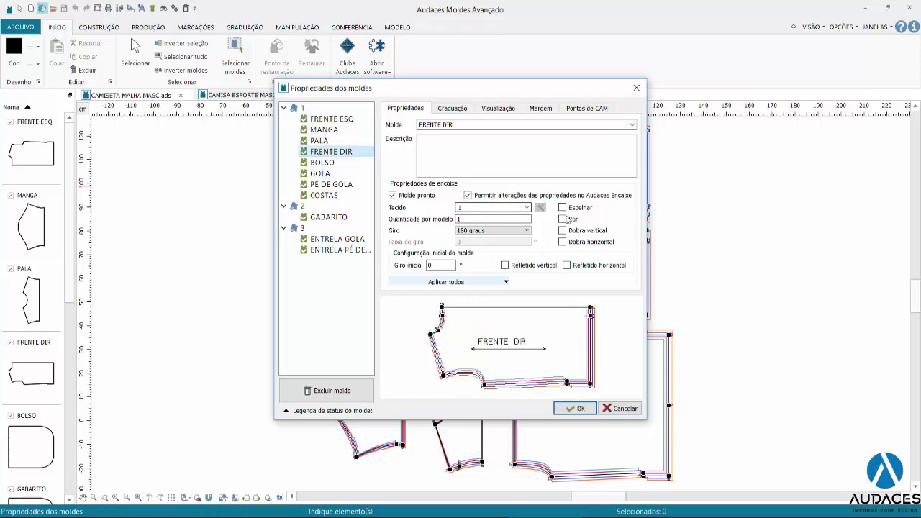
click(335, 119)
click(338, 152)
click(452, 108)
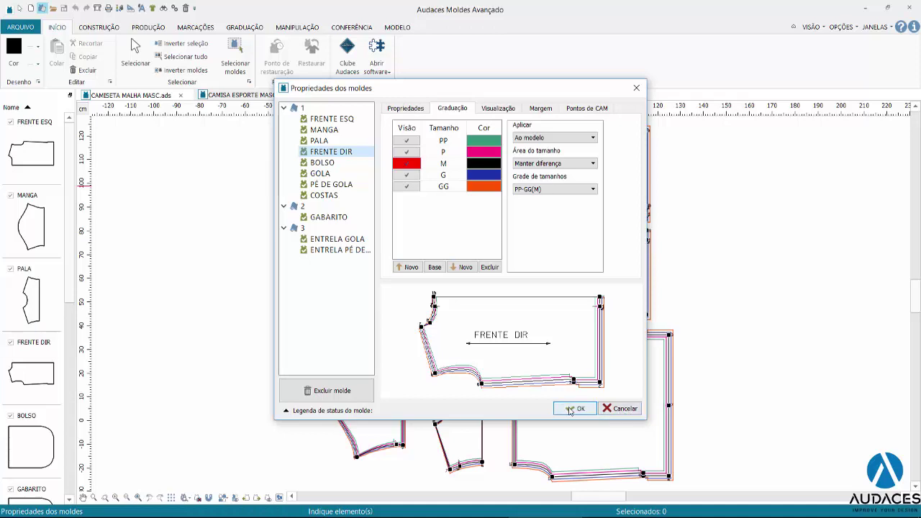
click(577, 408)
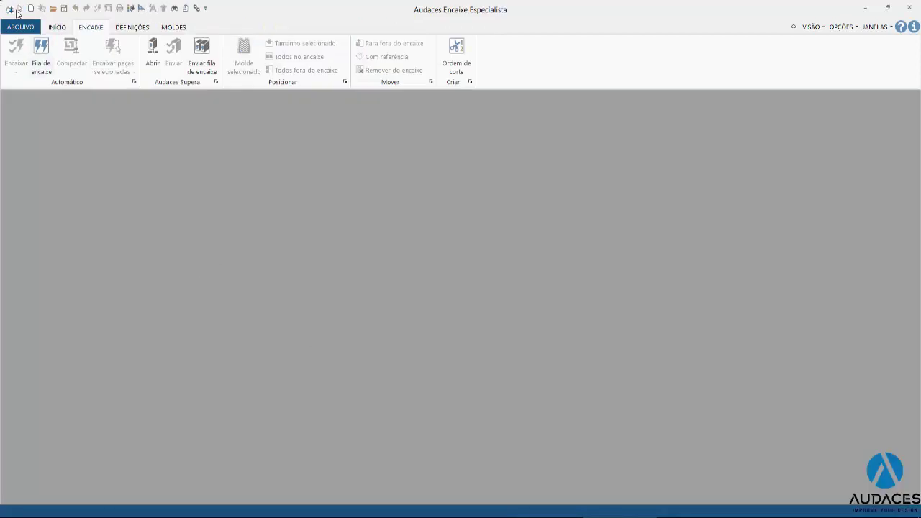
- Start a new marker with the CAMISA ESPORTE MASC1 pattern and show Tecido 1's settings
click(30, 8)
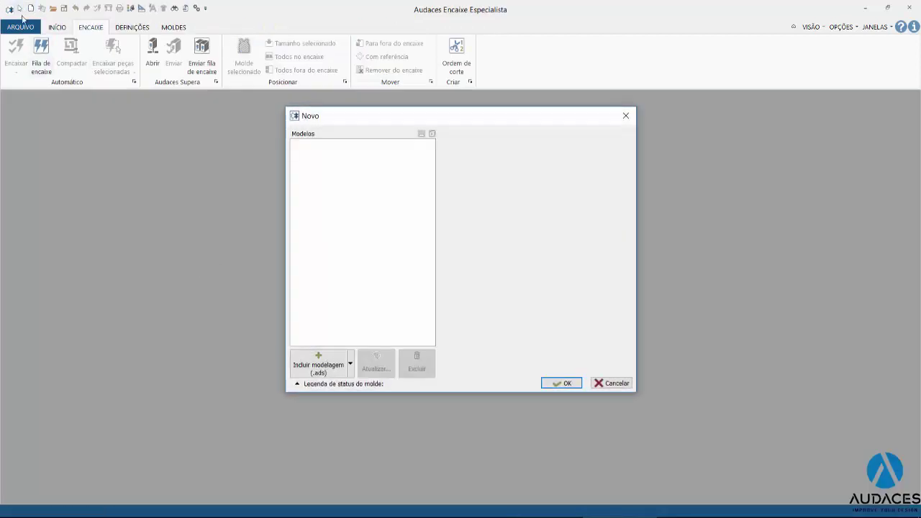
click(318, 363)
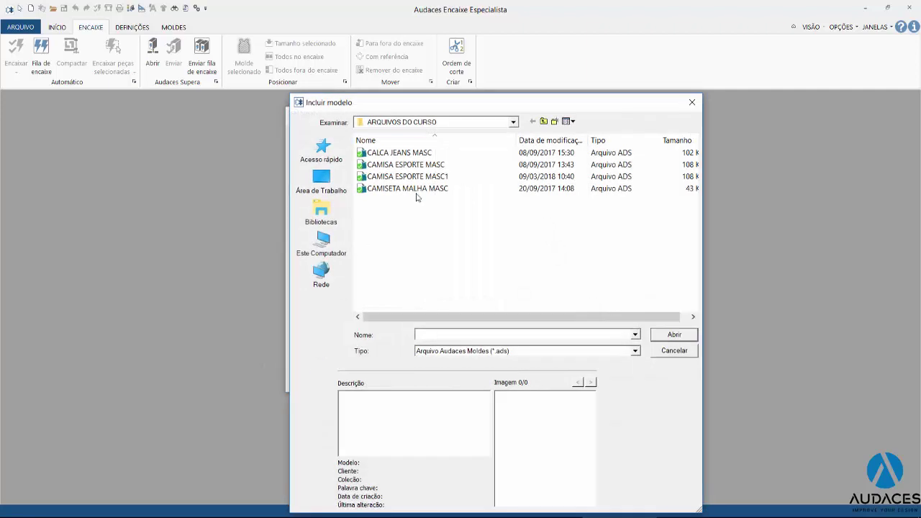
click(436, 178)
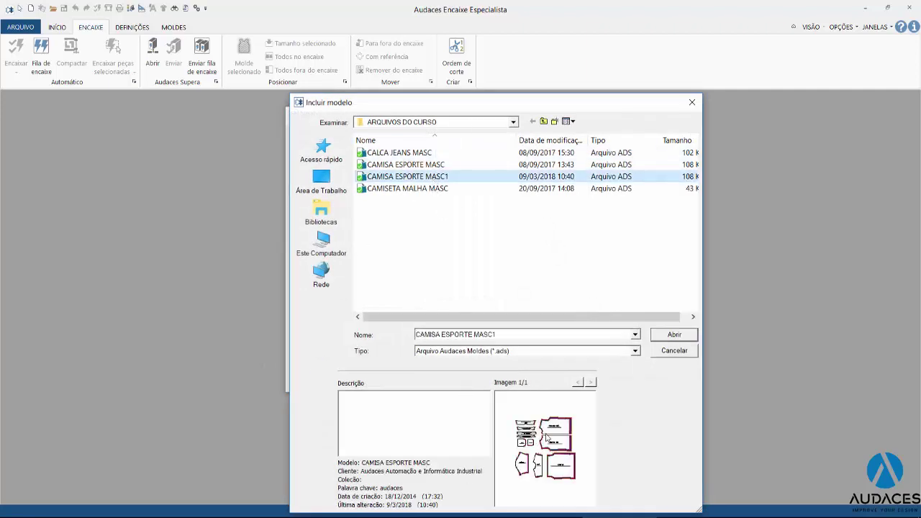
click(678, 339)
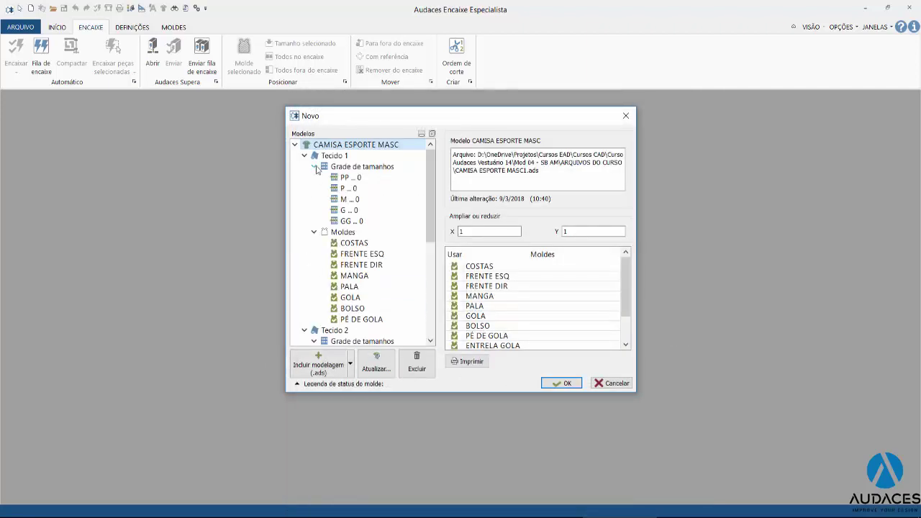
click(340, 156)
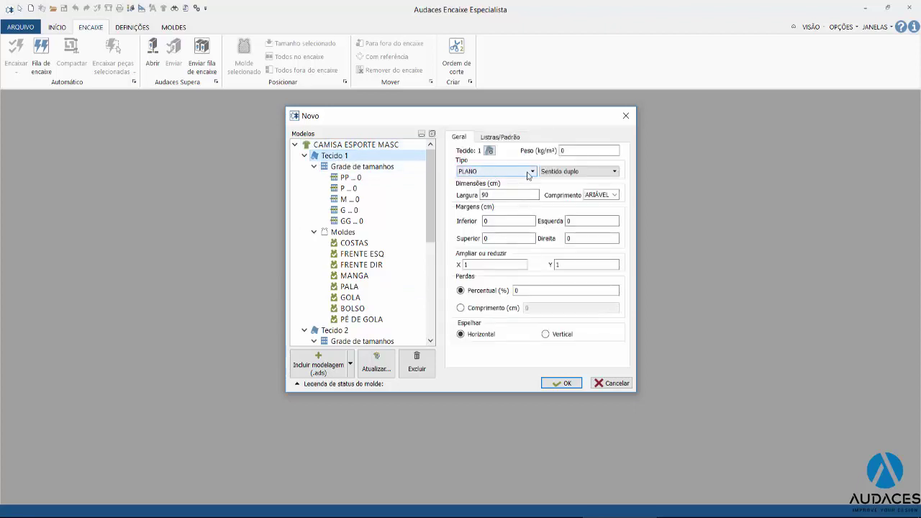
- Change Tecido 1's width from 90 to 158 cm and show its size grid
click(571, 177)
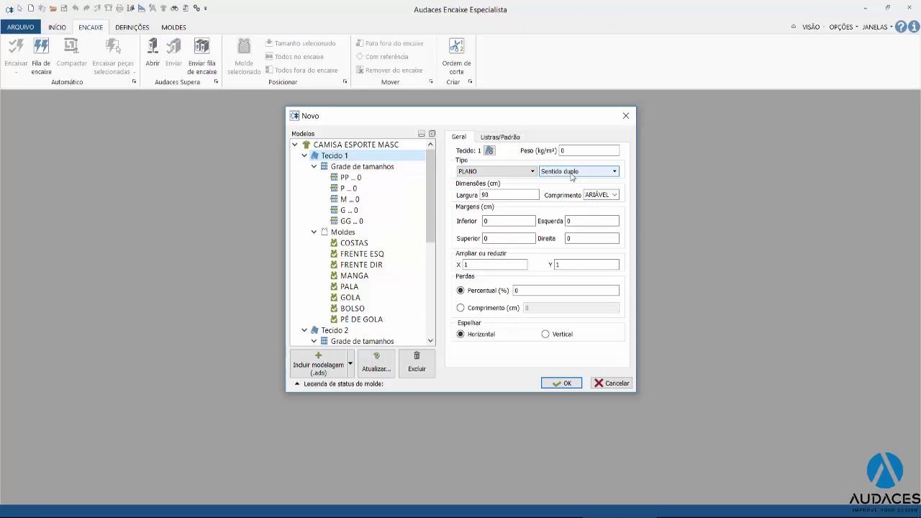
click(498, 194)
text(158)
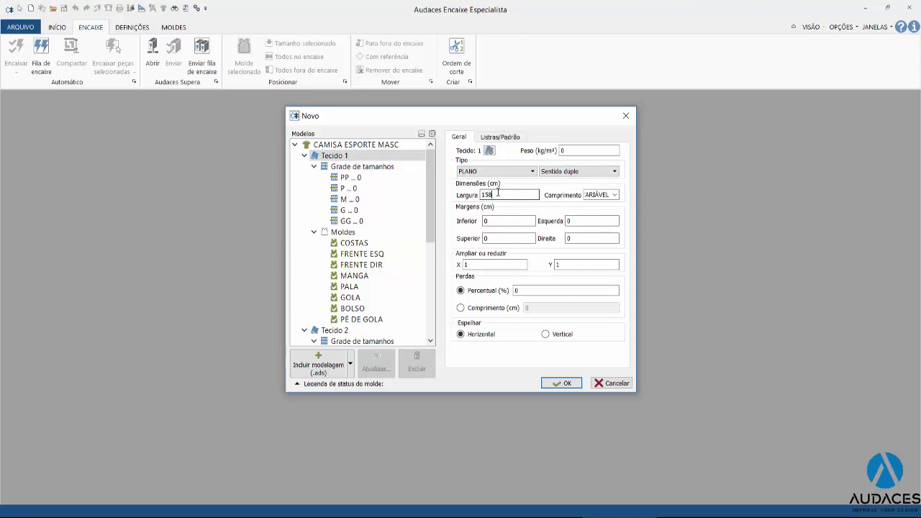
click(347, 169)
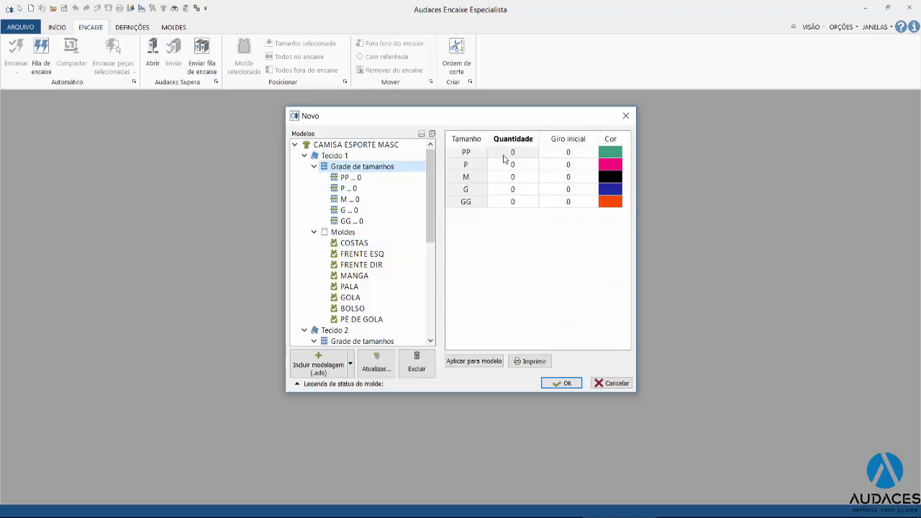
- Enter quantities PP 1, P 2, M 3, G 1, GG 1 and apply them to the whole model
text(1)
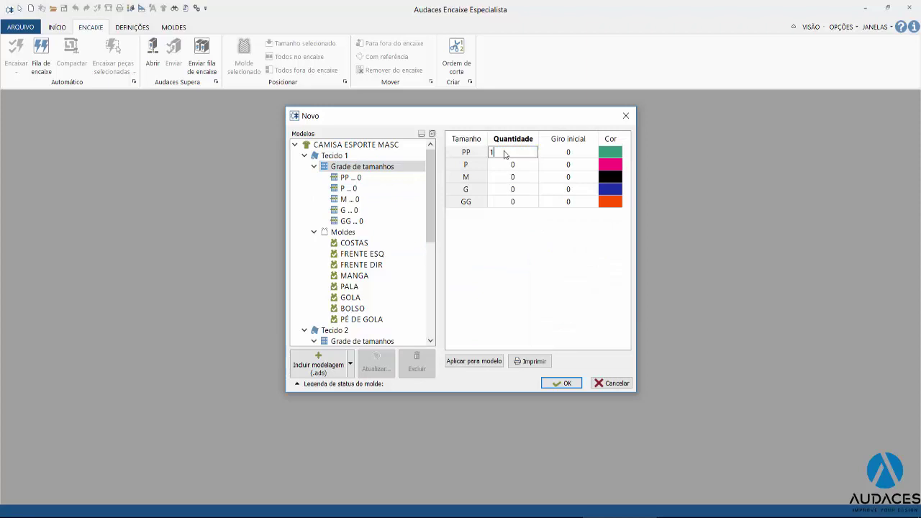
key(Return)
text(2)
key(Return)
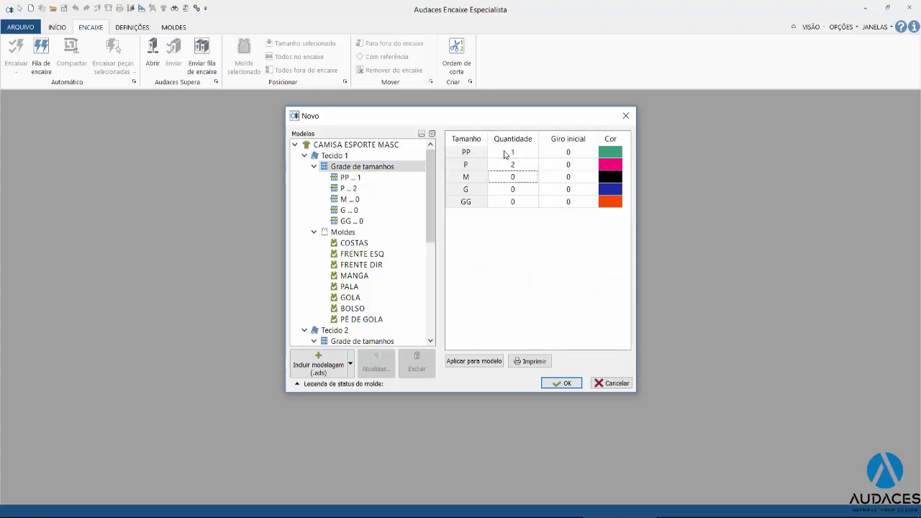
text(3)
key(Return)
text(1)
key(Return)
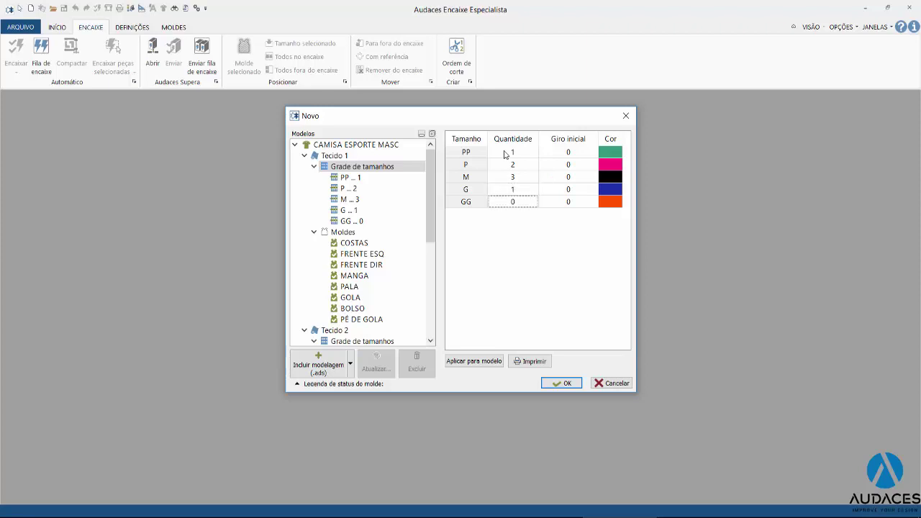
text(1)
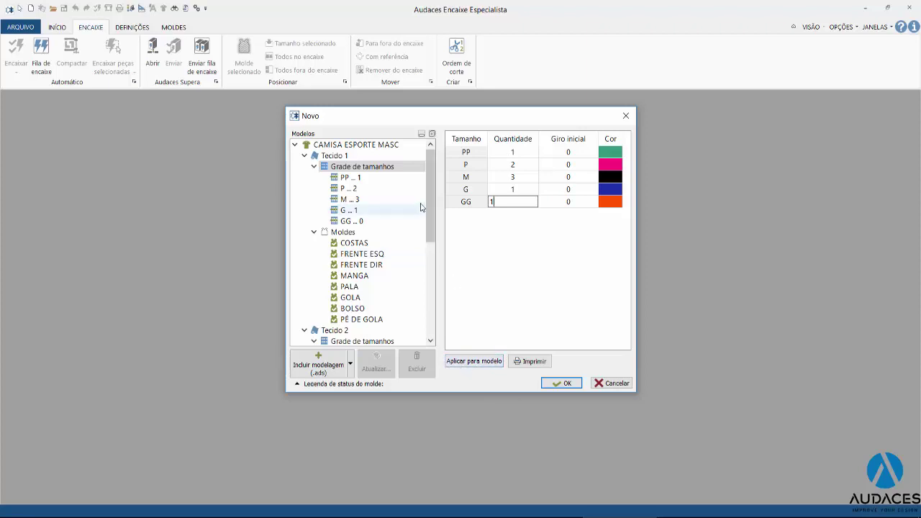
drag(430, 196, 435, 284)
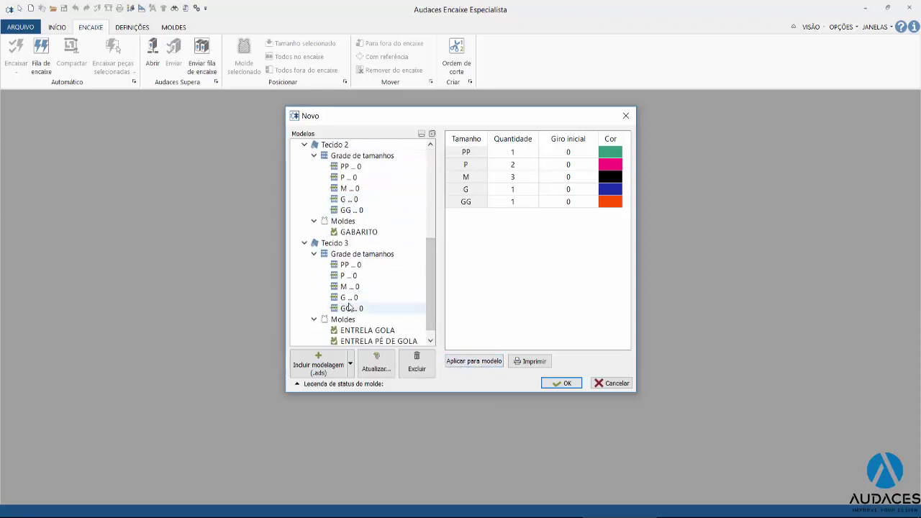
click(473, 366)
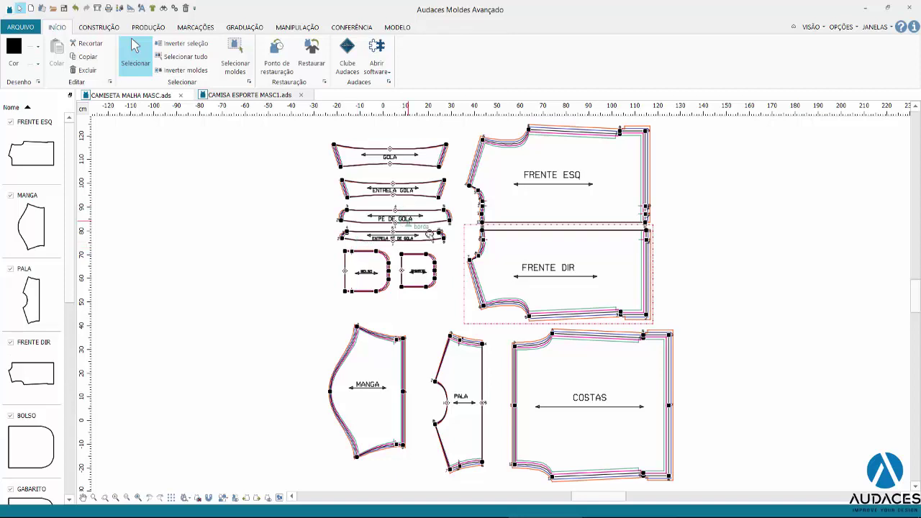
- Open FRENTE DIR's properties and review the GABARITO, ENTRELA GOLA and ENTRELA PÉ DE GOLA pieces
right_click(547, 223)
click(574, 229)
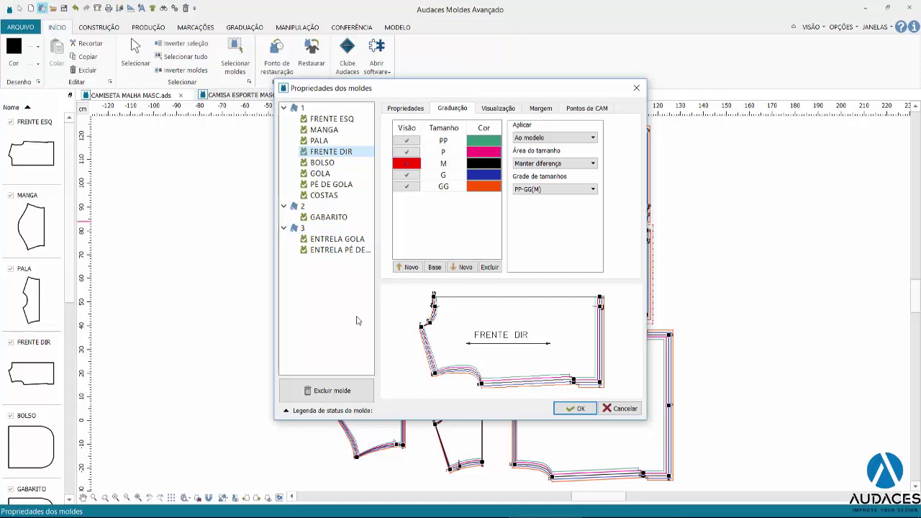
click(326, 218)
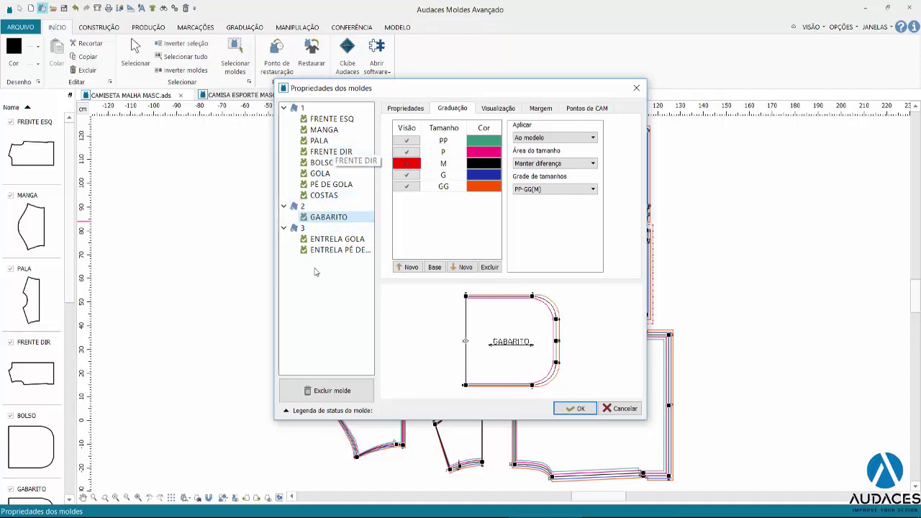
click(322, 238)
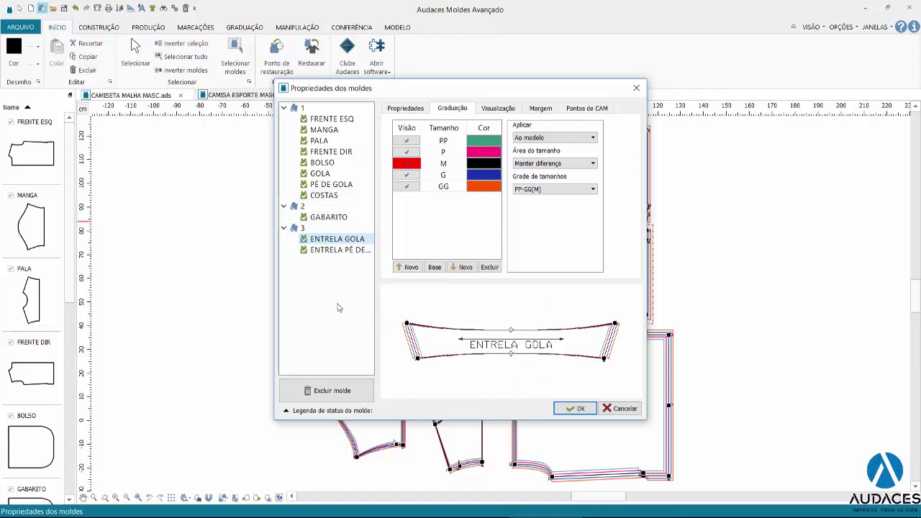
key(Down)
key(Up)
key(Down)
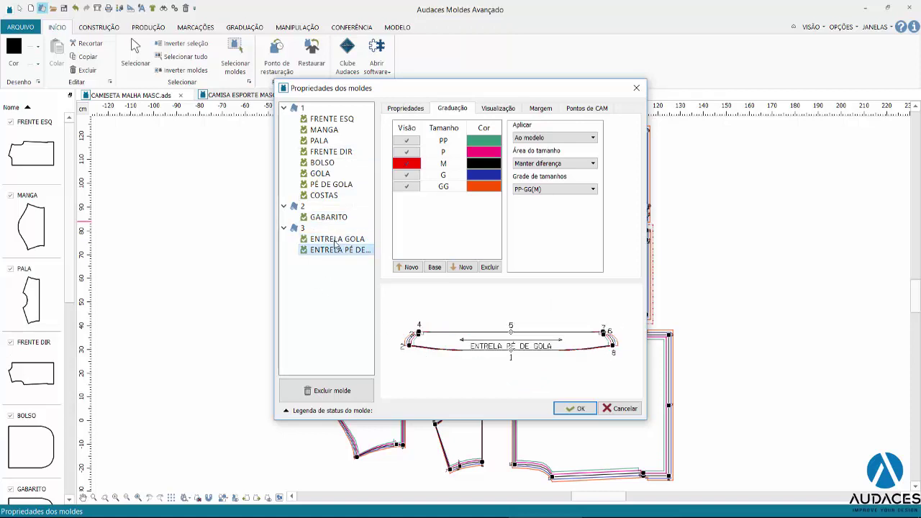
key(Up)
click(335, 249)
- Give Tecido 2 a quantity of 1 for sizes P, M, G and GG, then select Tecido 3's width
click(576, 409)
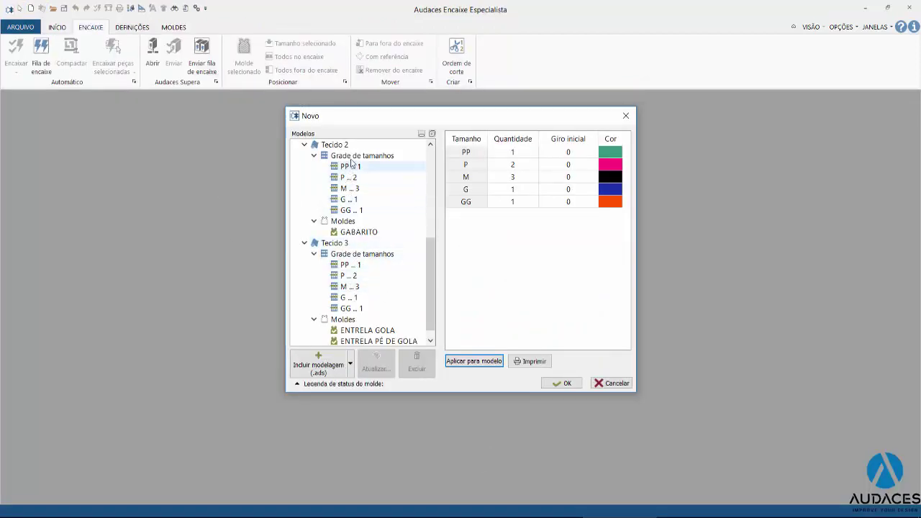
click(353, 158)
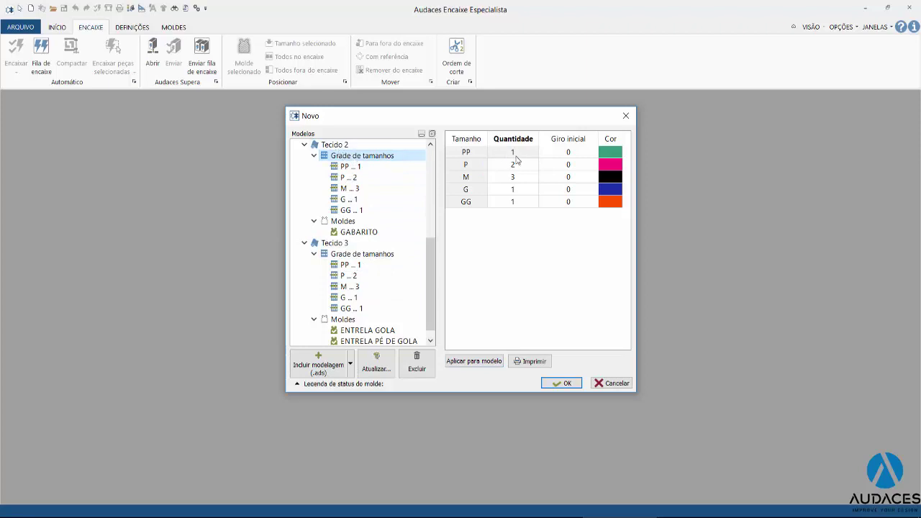
click(519, 165)
text(1)
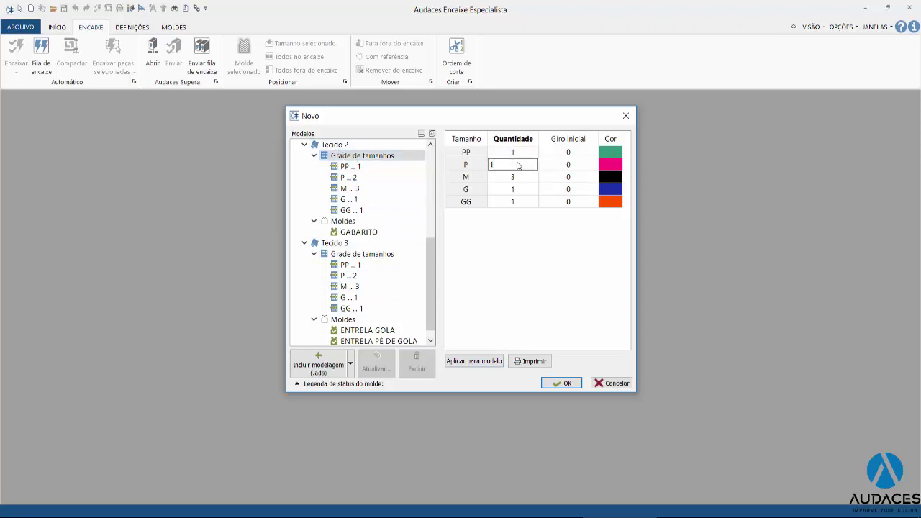
key(Down)
text(1)
key(Down)
text(1)
click(519, 206)
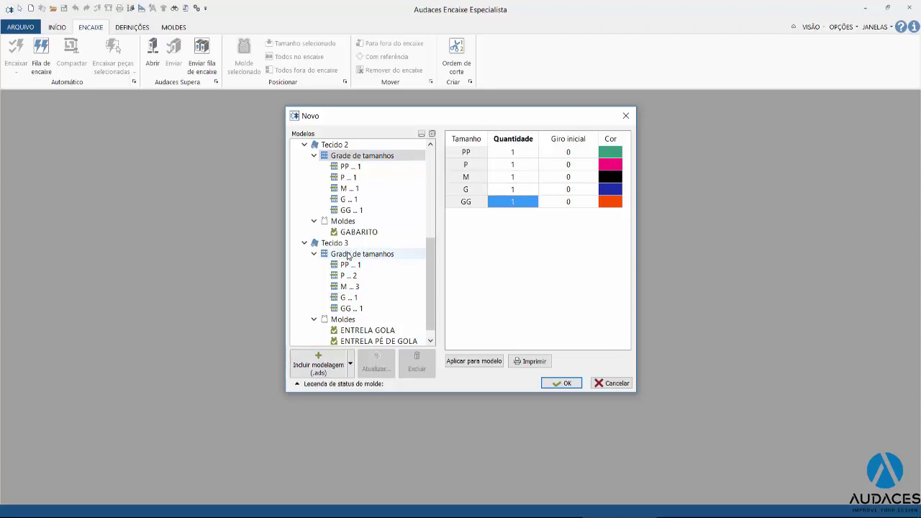
click(339, 243)
double_click(497, 195)
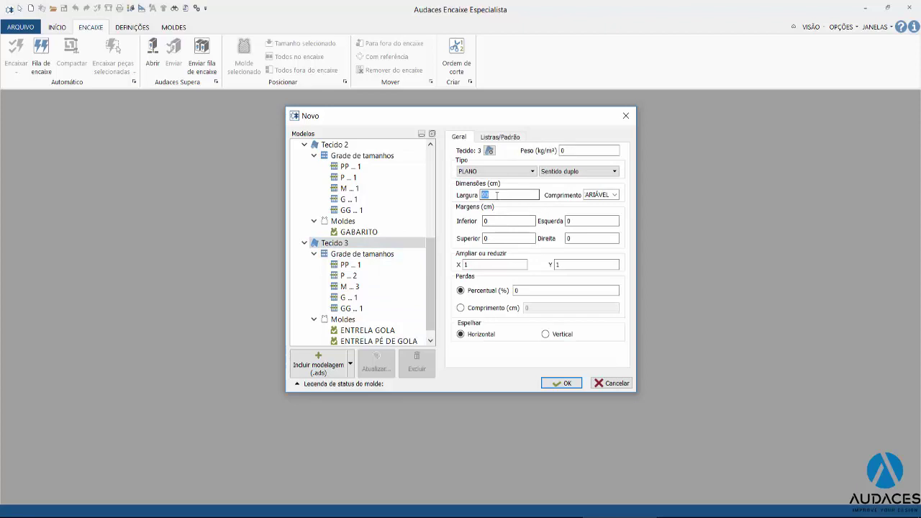
- Set Tecido 3 to 145 cm, confirm Tecido 1 at 158 cm, and create the marker
text(145)
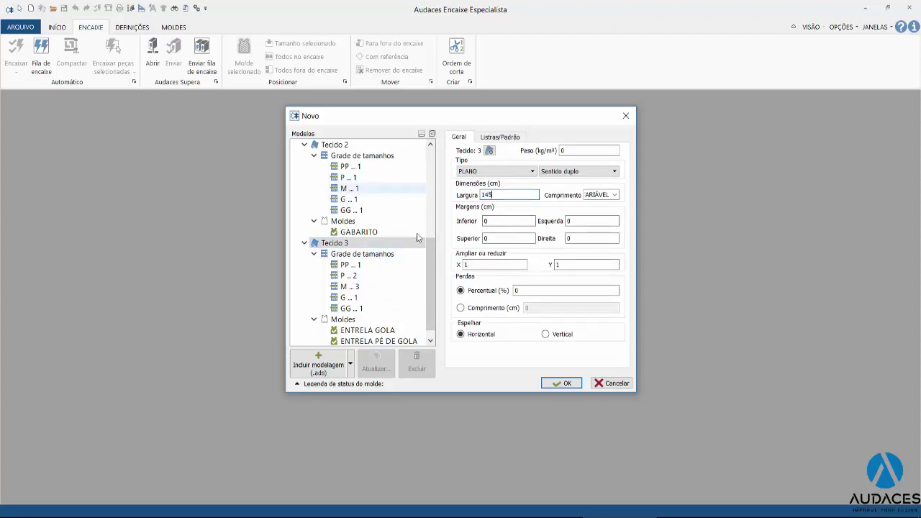
drag(428, 286, 429, 216)
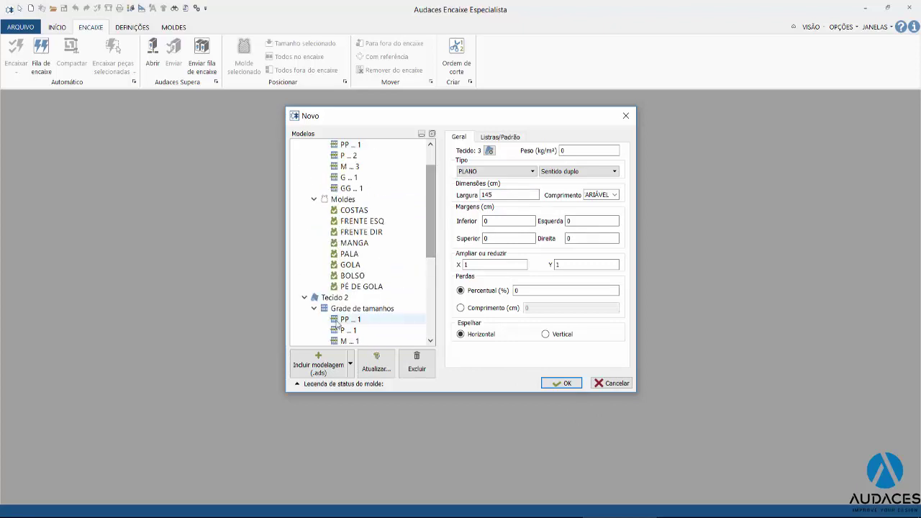
click(338, 309)
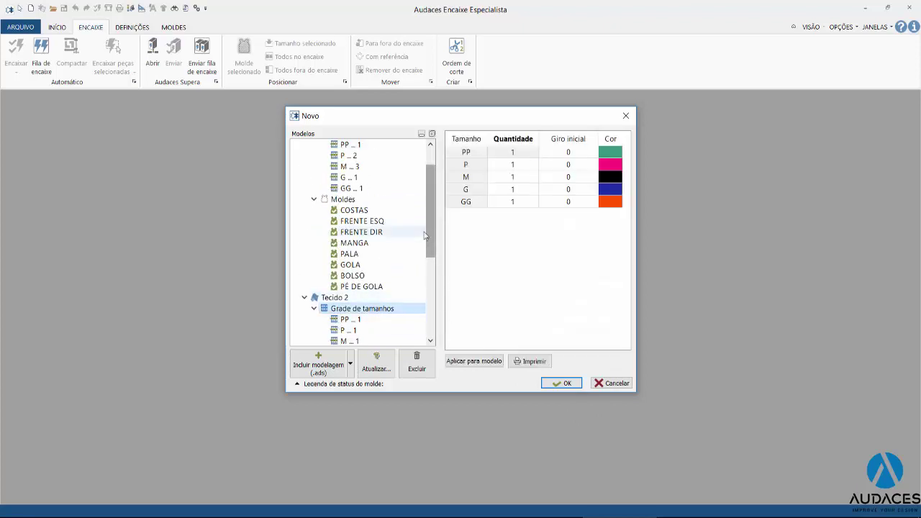
click(348, 299)
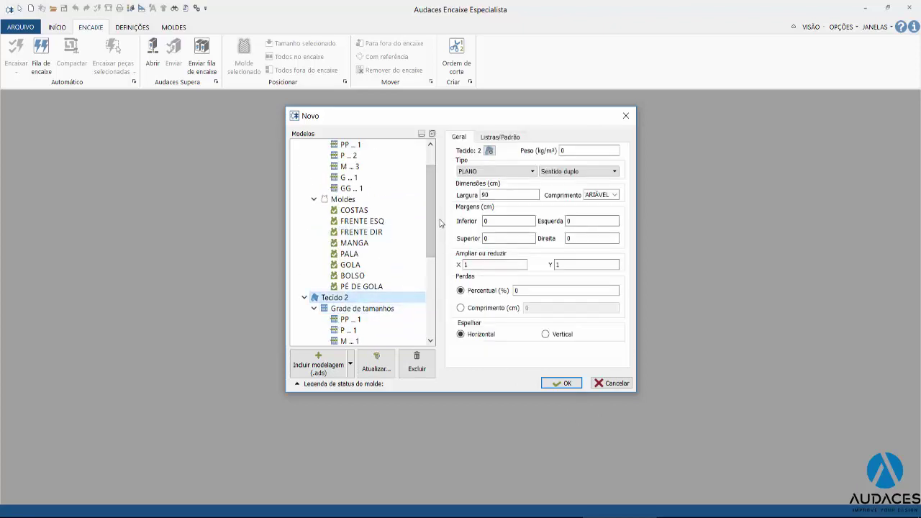
scroll(439, 223, up, 1)
click(336, 156)
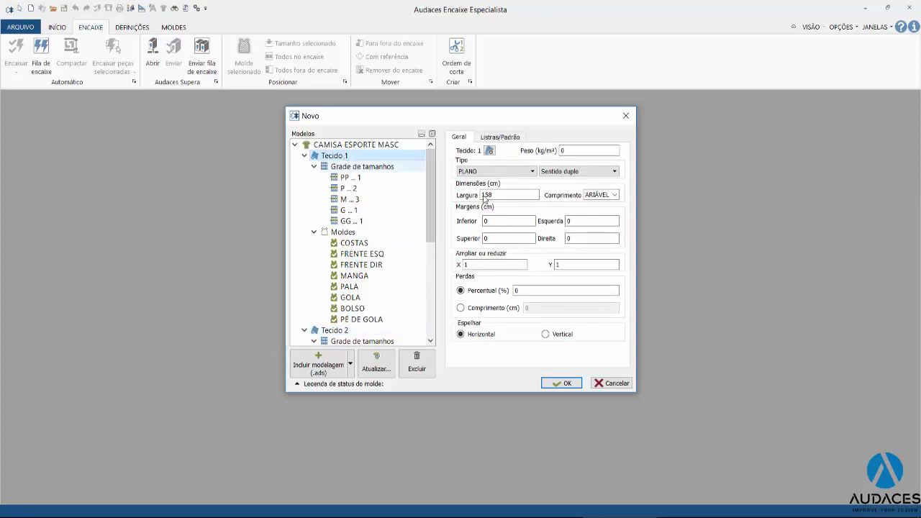
click(562, 383)
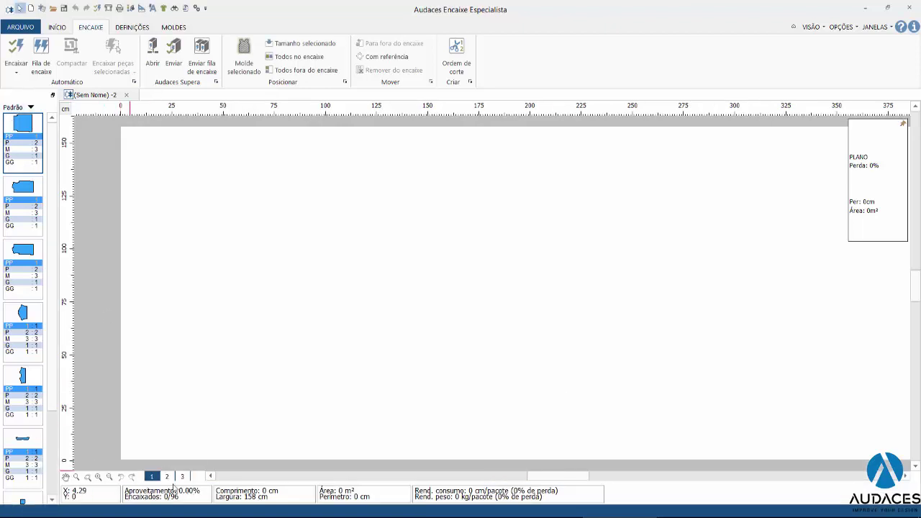
- Return to the Tecido 1 marker, dock the piece list horizontally, and show the full nesting area
click(181, 477)
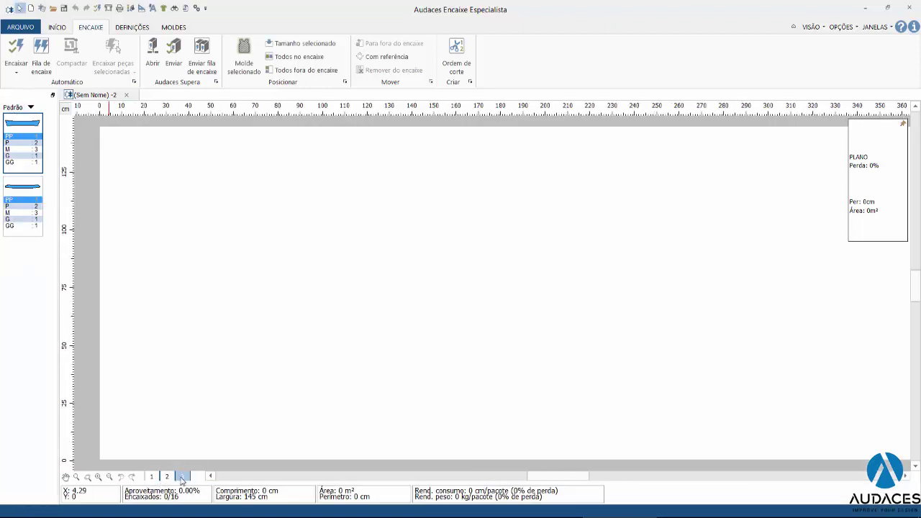
click(152, 478)
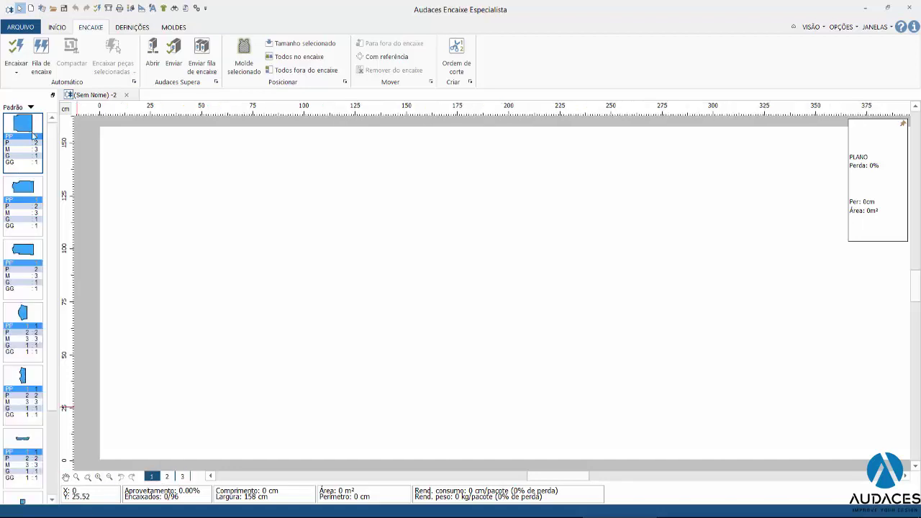
click(52, 95)
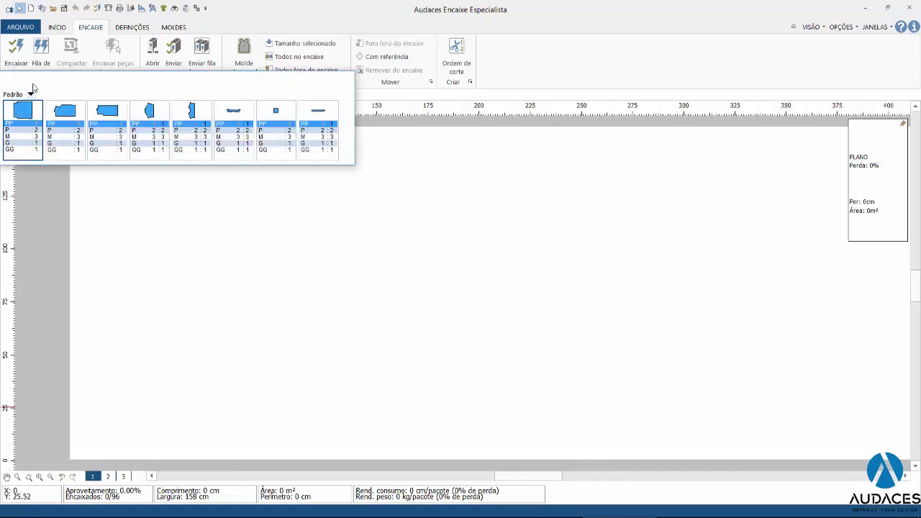
click(30, 102)
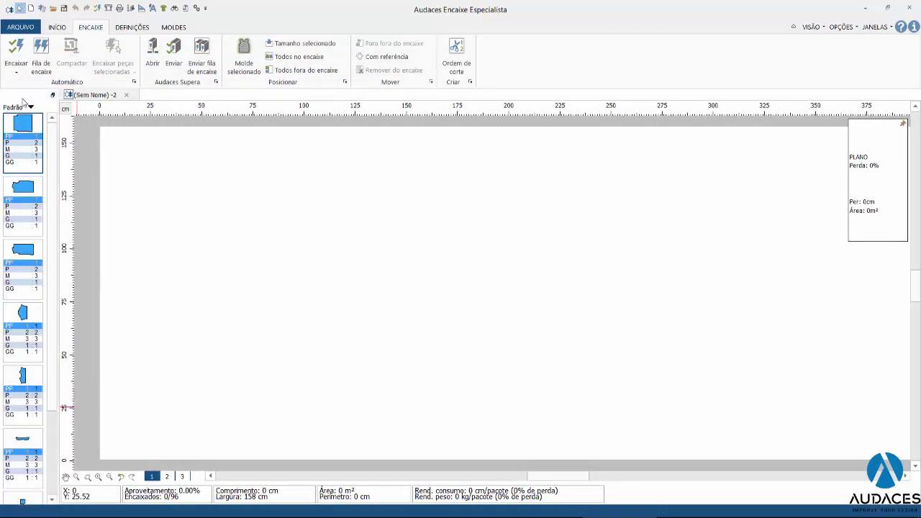
click(26, 102)
drag(46, 84, 95, 94)
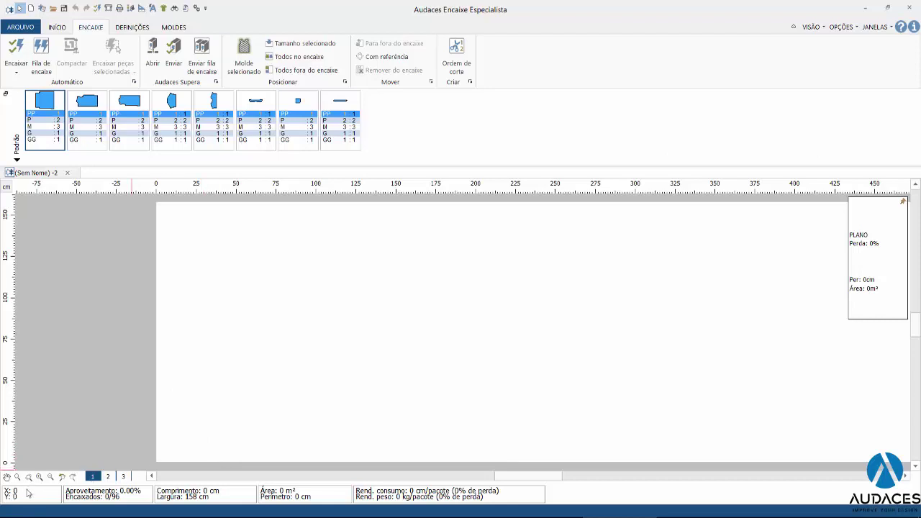
click(28, 479)
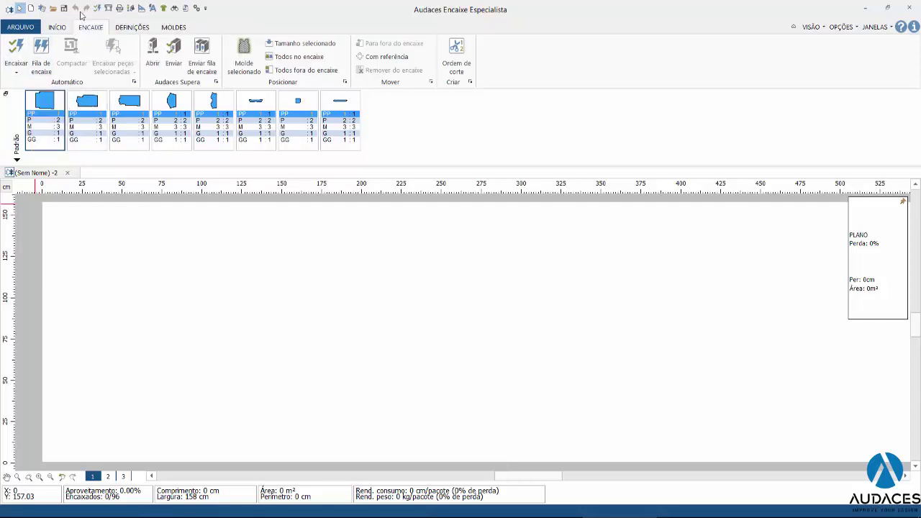
- Open Encaixe automático - Avançado and compare the Tecido 2 and Tecido 3 tabs with Tecido 1
click(15, 52)
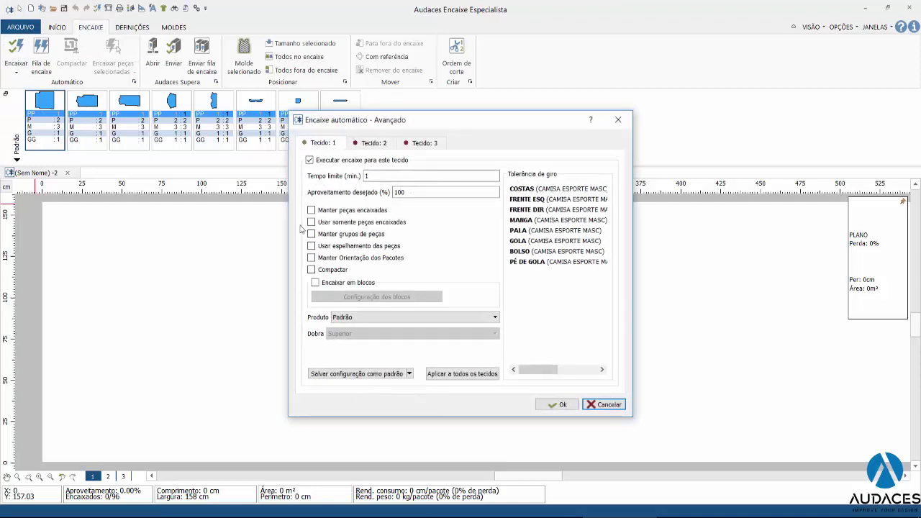
click(617, 120)
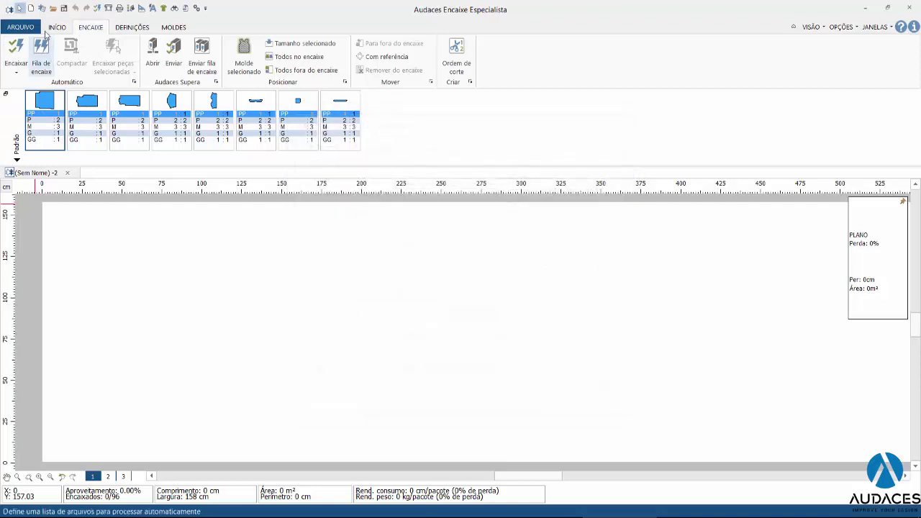
click(98, 9)
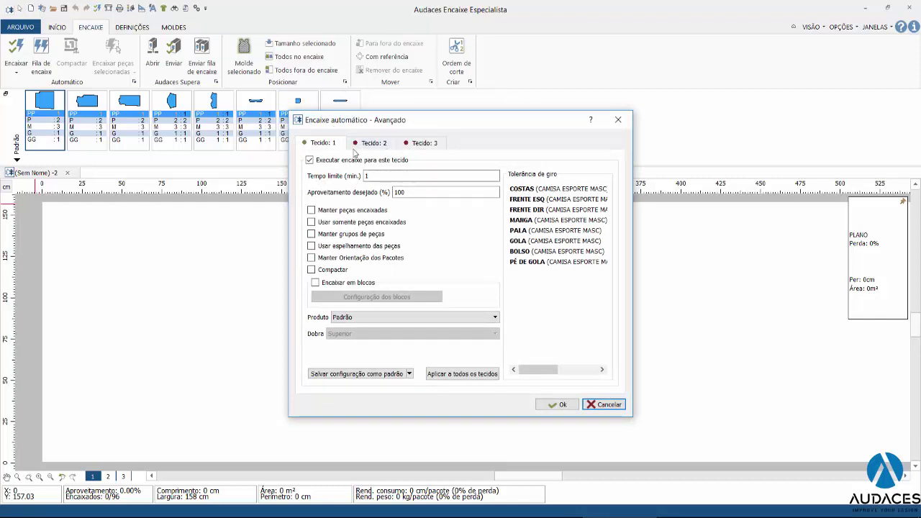
click(368, 146)
click(421, 143)
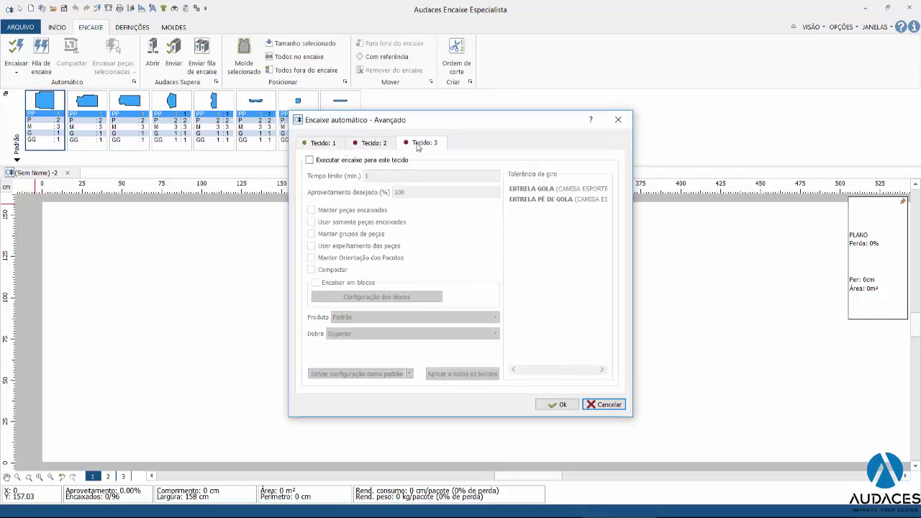
click(332, 144)
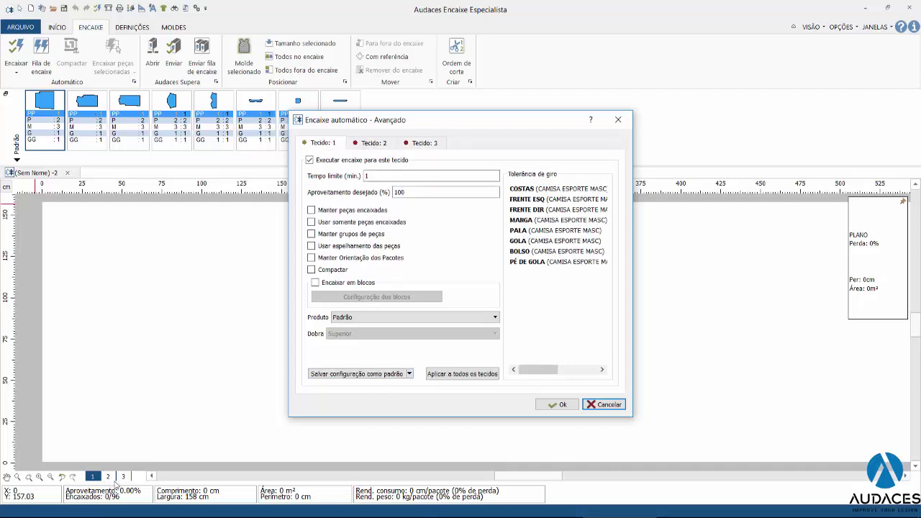
- Run Tecido 1's automatic nesting with a 3-minute limit and 100% target utilisation
double_click(377, 176)
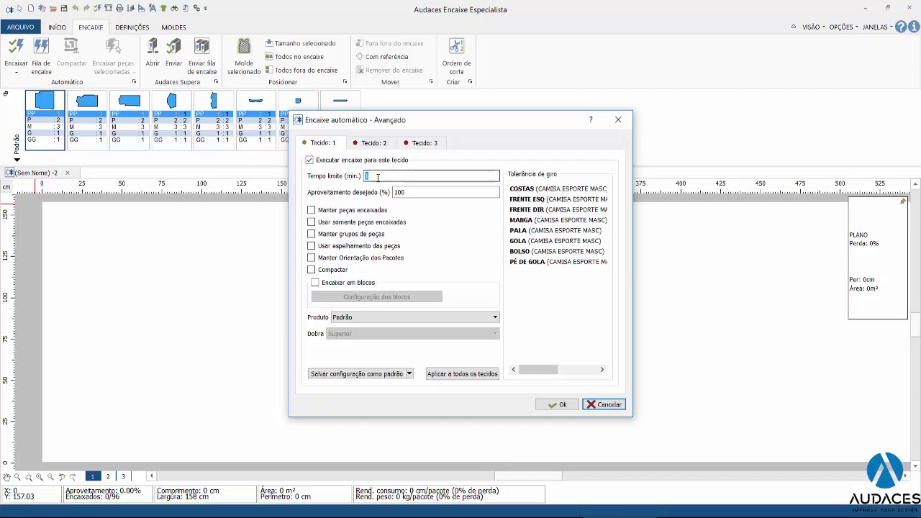
text(3)
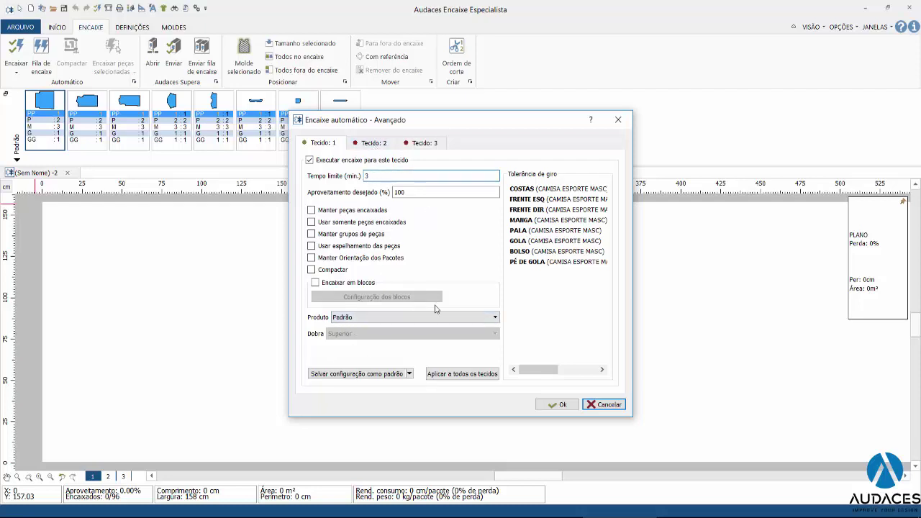
drag(408, 193, 382, 194)
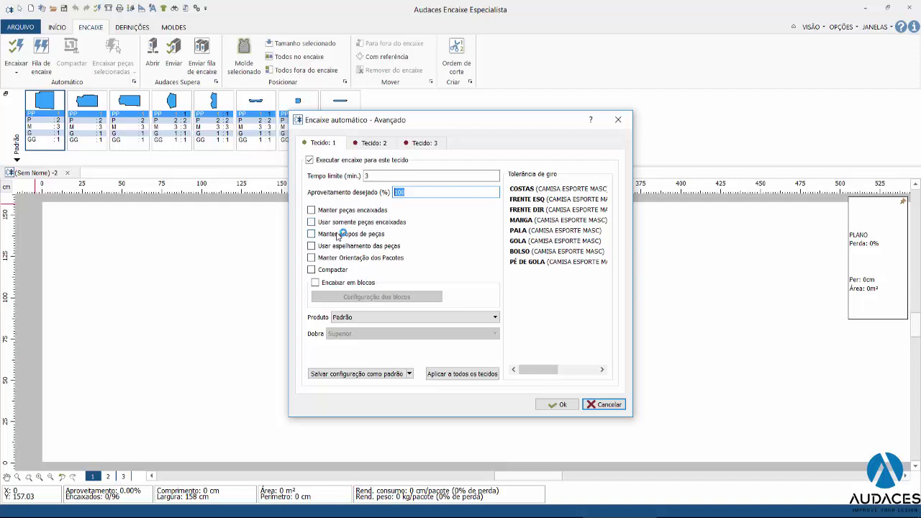
click(558, 405)
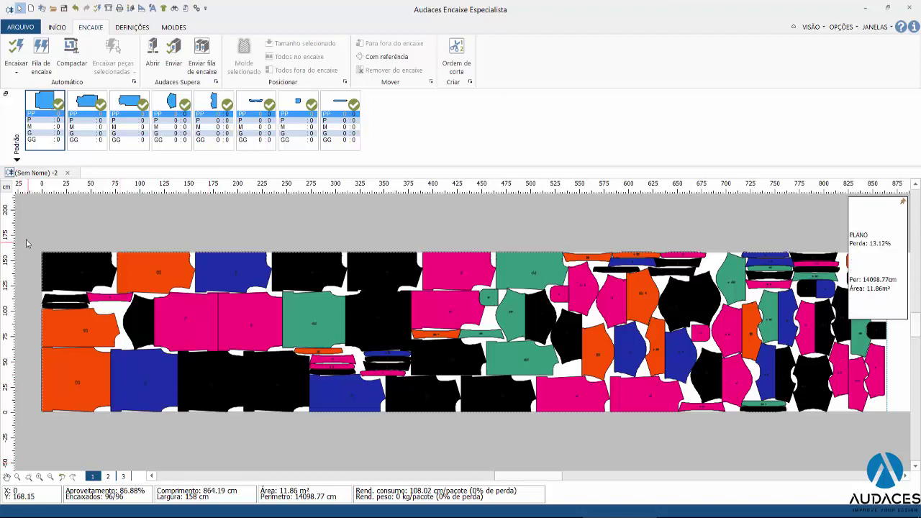
- Select all 96 nested pieces and delete them, leaving the marker empty at 0/96
drag(26, 243, 908, 436)
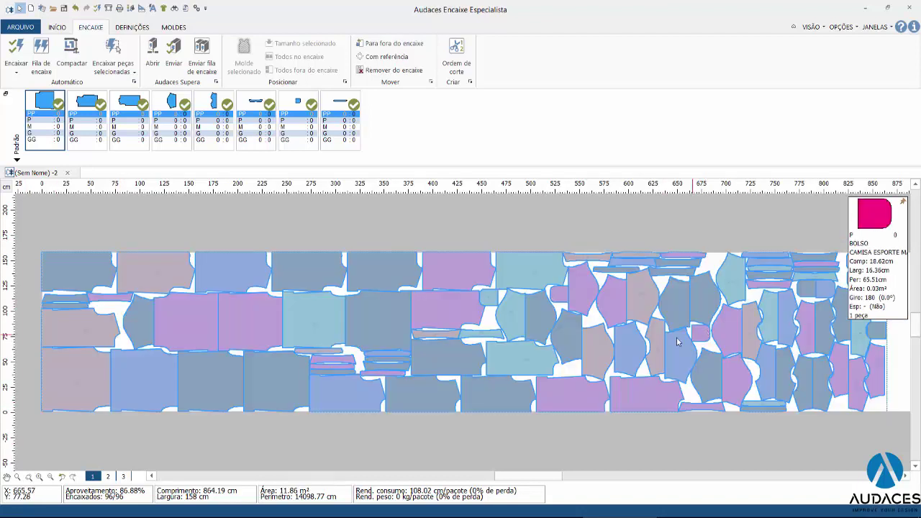
key(Delete)
right_click(544, 315)
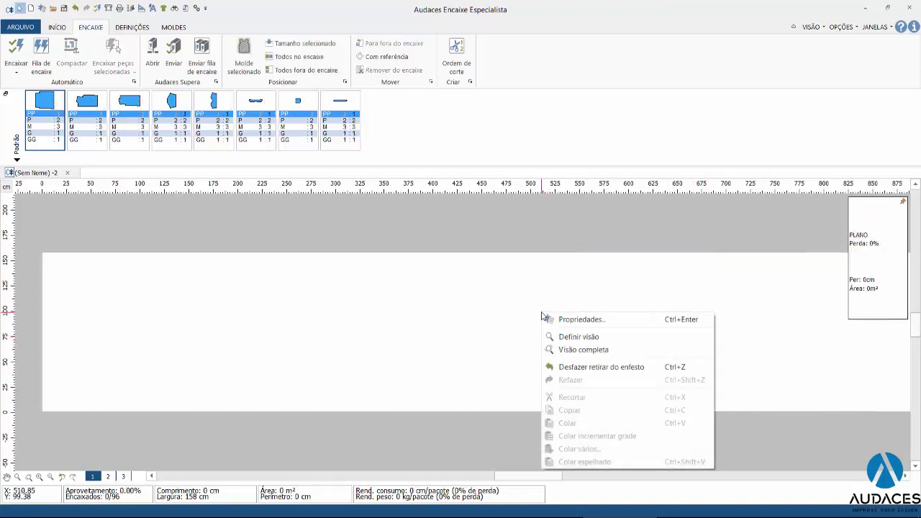
- In Propriedades, uncheck Usar for PALA, GOLA, BOLSO and PÉ DE GOLA, leaving 40 pieces
click(601, 321)
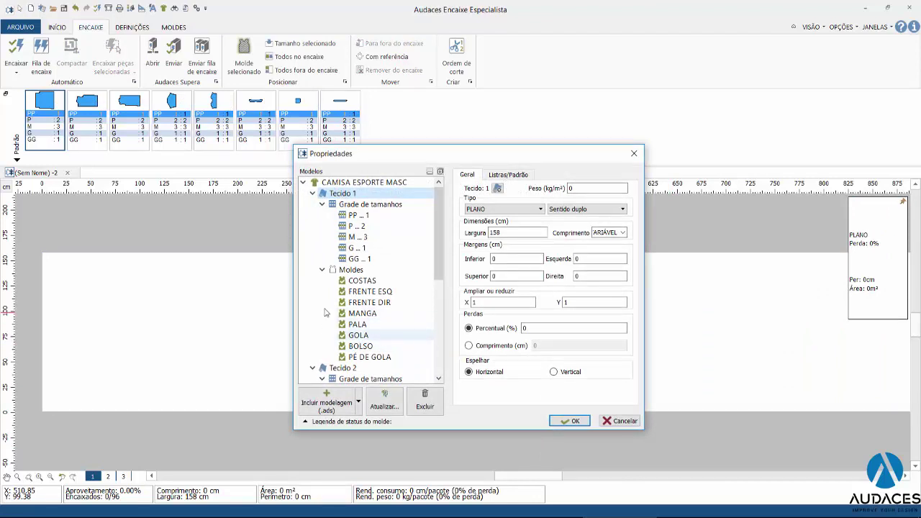
click(361, 278)
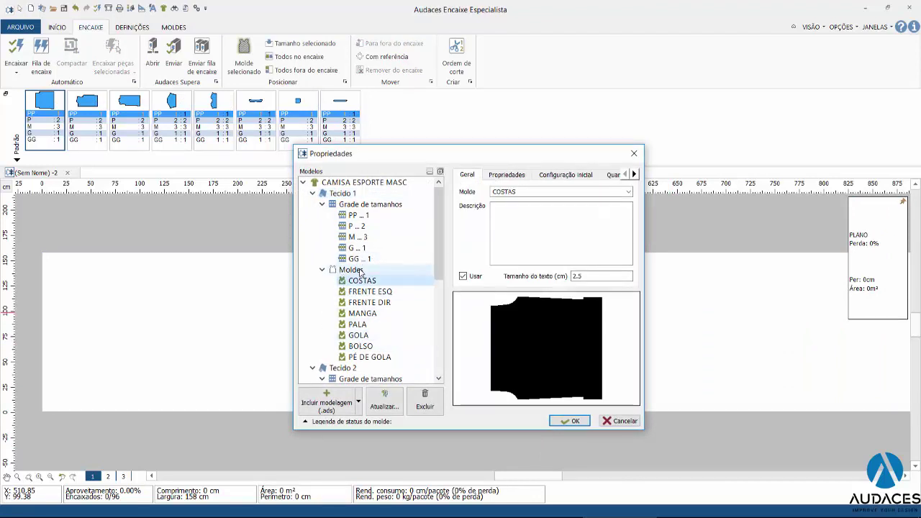
click(378, 358)
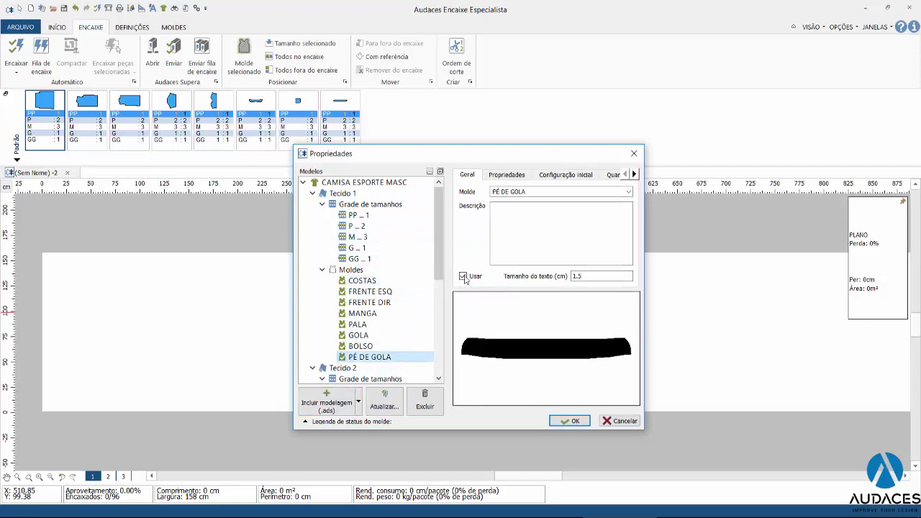
click(362, 346)
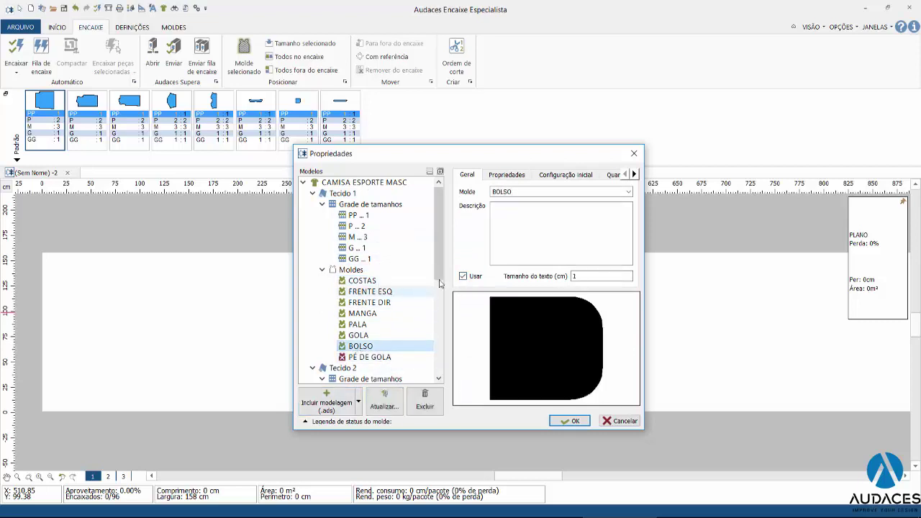
click(358, 335)
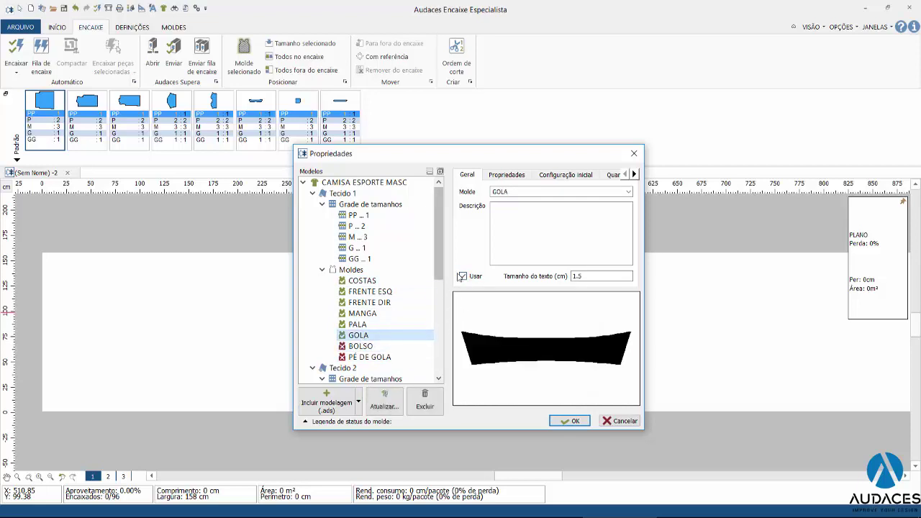
click(462, 276)
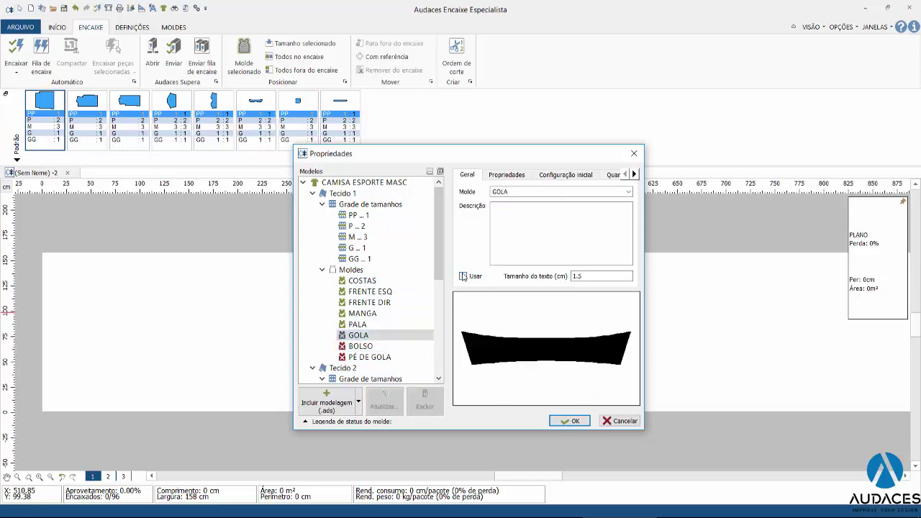
click(351, 326)
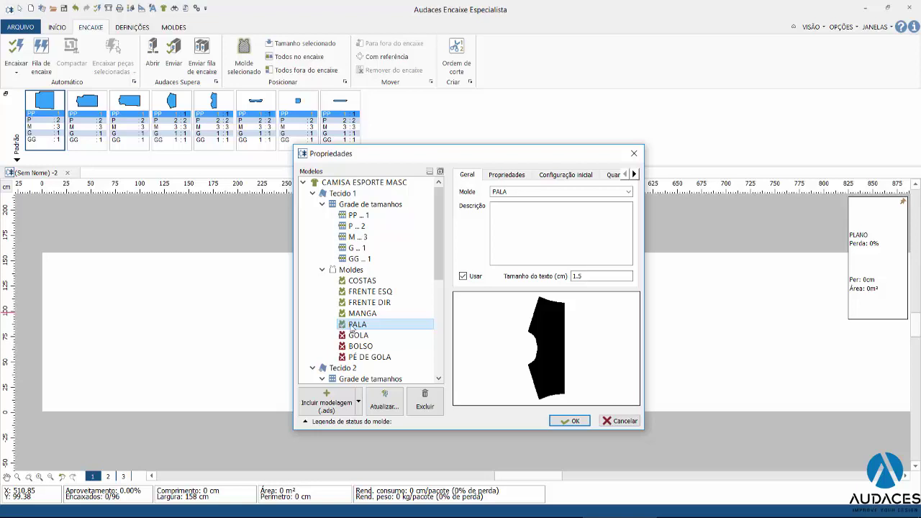
click(463, 276)
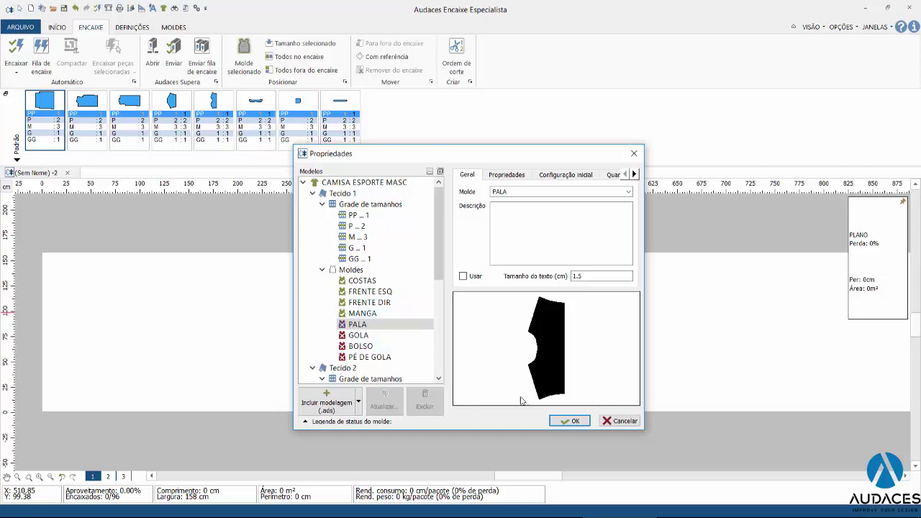
click(575, 423)
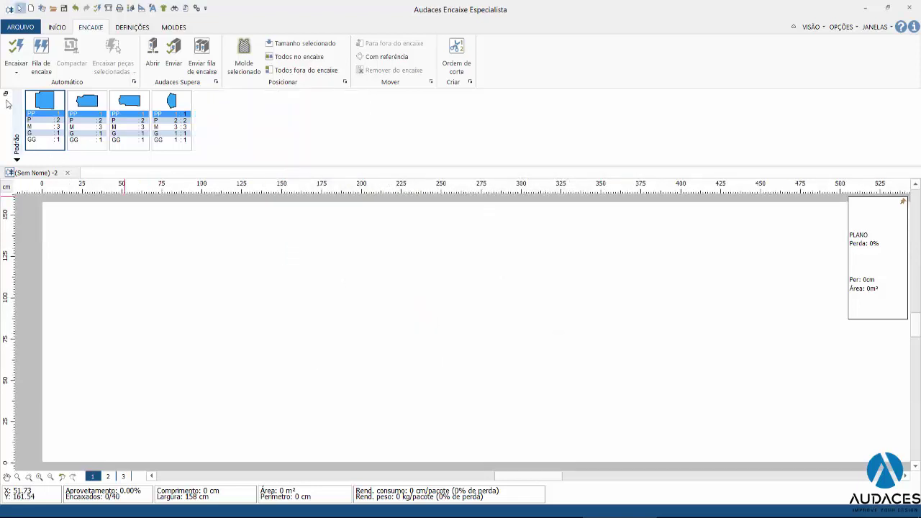
- Run advanced automatic nesting on the four remaining patterns: 40 pieces at 86.77%, 676.36 cm long
click(16, 47)
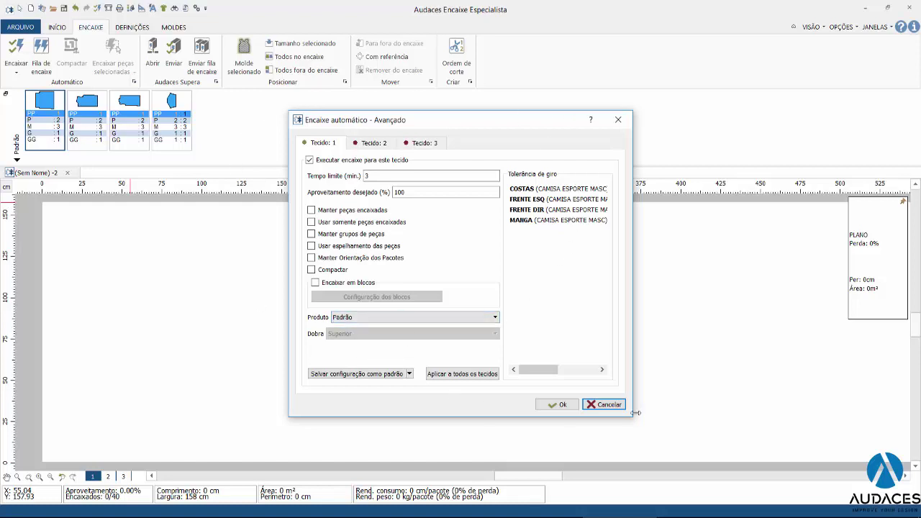
click(550, 408)
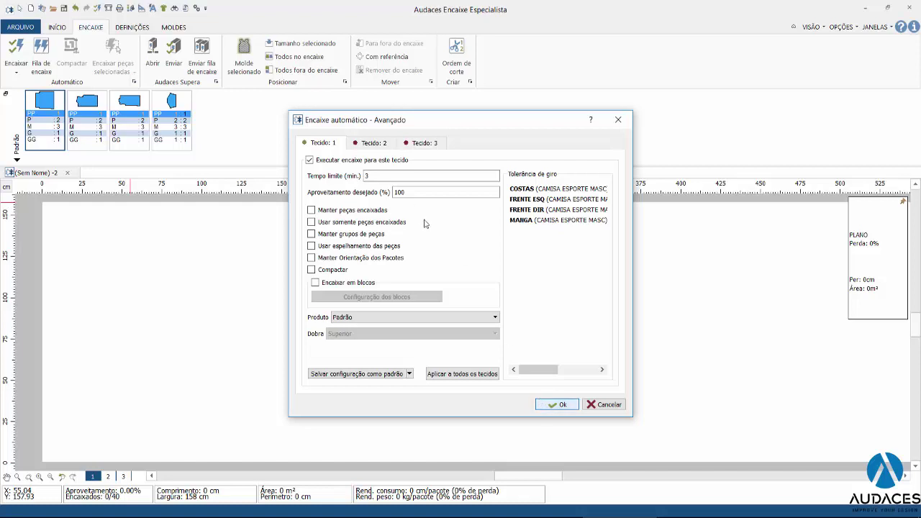
click(552, 407)
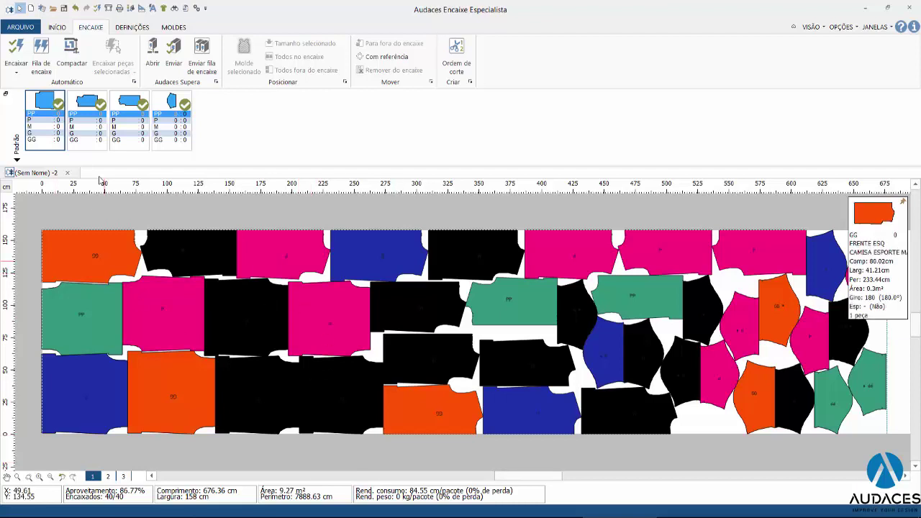
- Recheck Usar for PALA, GOLA, BOLSO and PÉ DE GOLA in Propriedades, then reopen Encaixar's advanced settings
right_click(333, 276)
click(342, 281)
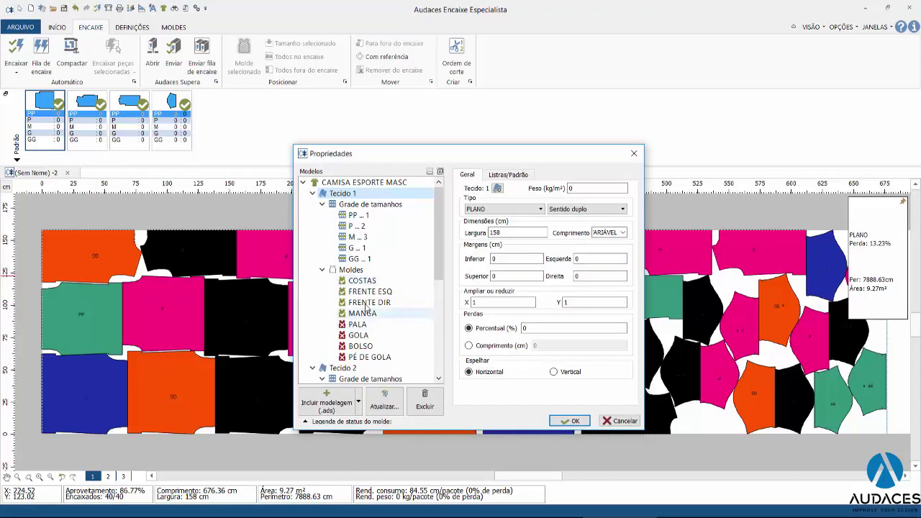
click(357, 325)
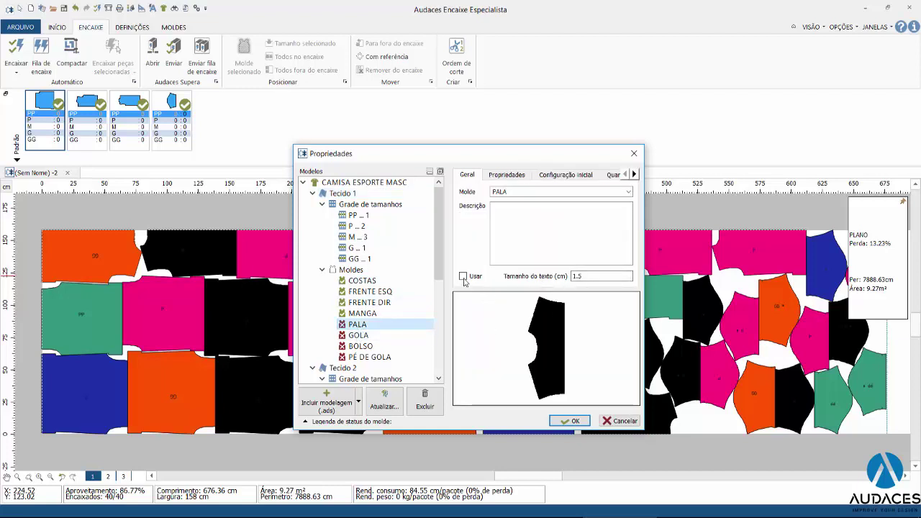
click(358, 335)
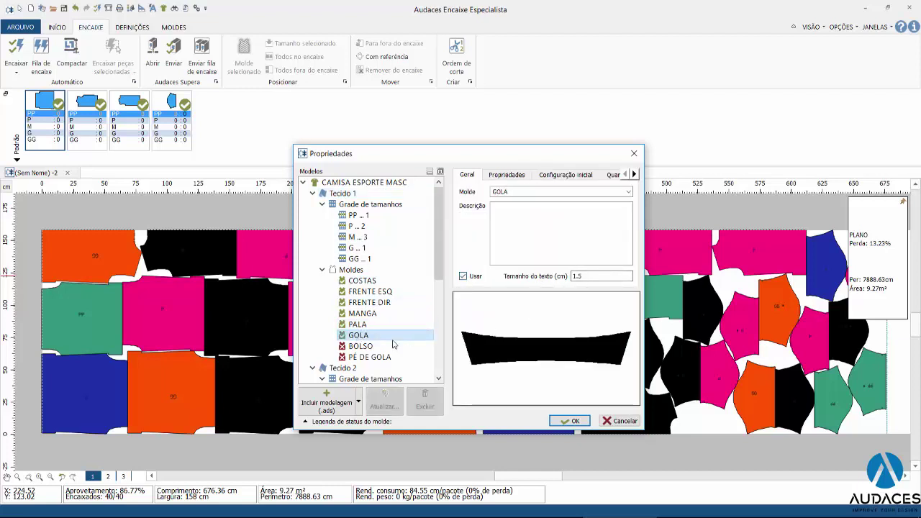
click(361, 346)
click(463, 276)
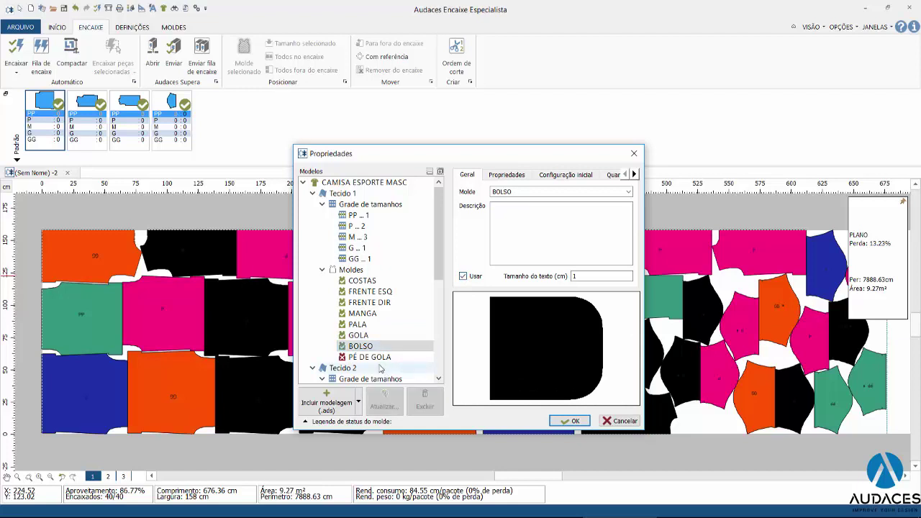
click(370, 357)
click(463, 276)
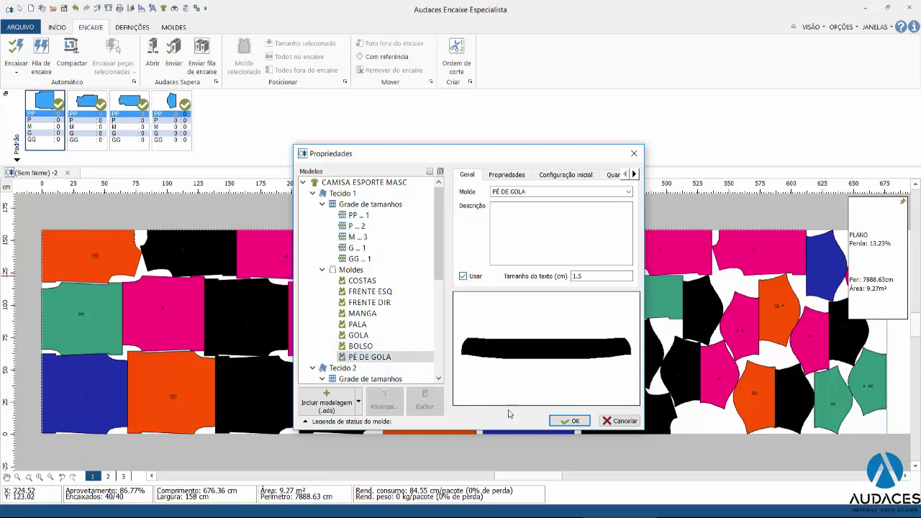
click(569, 421)
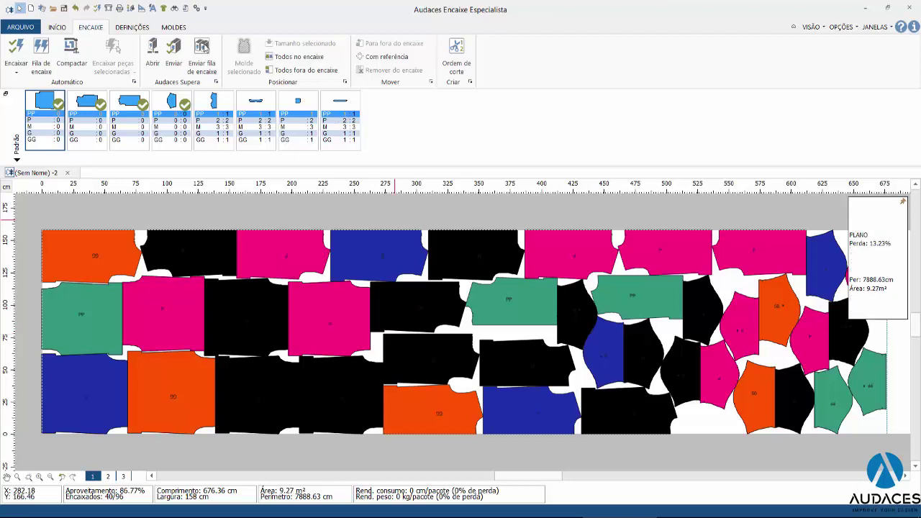
click(14, 45)
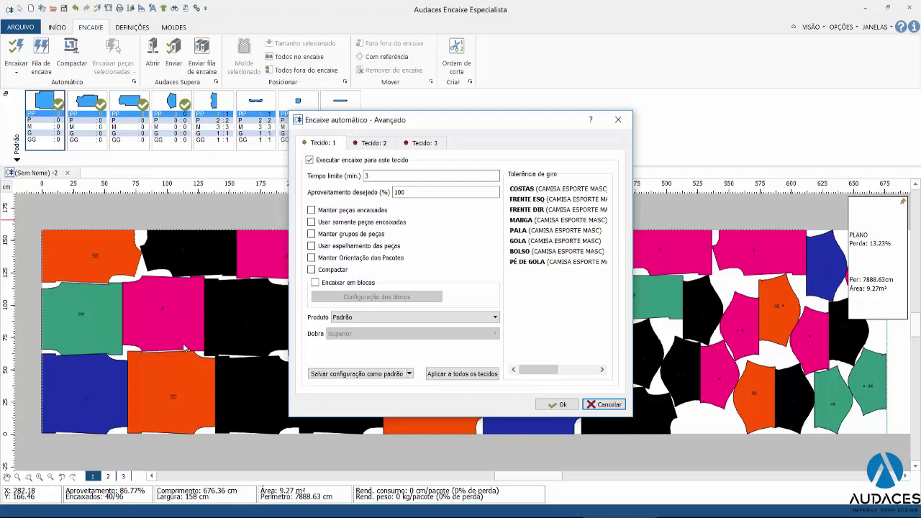
- Check Manter peças encaixadas so placed pieces and their groups stay fixed
click(311, 211)
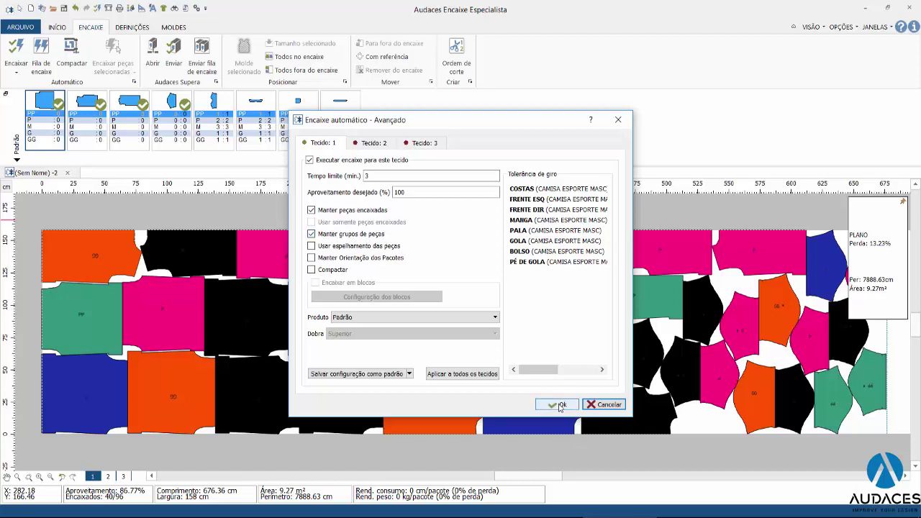
- Nest the restored pieces around the layout, reaching 96/96 at 87.41% and 859 cm
click(561, 406)
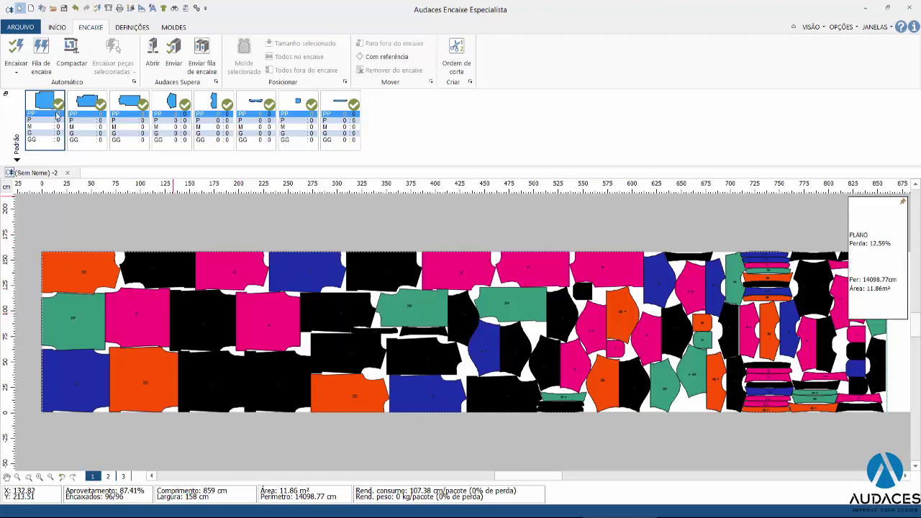
click(16, 46)
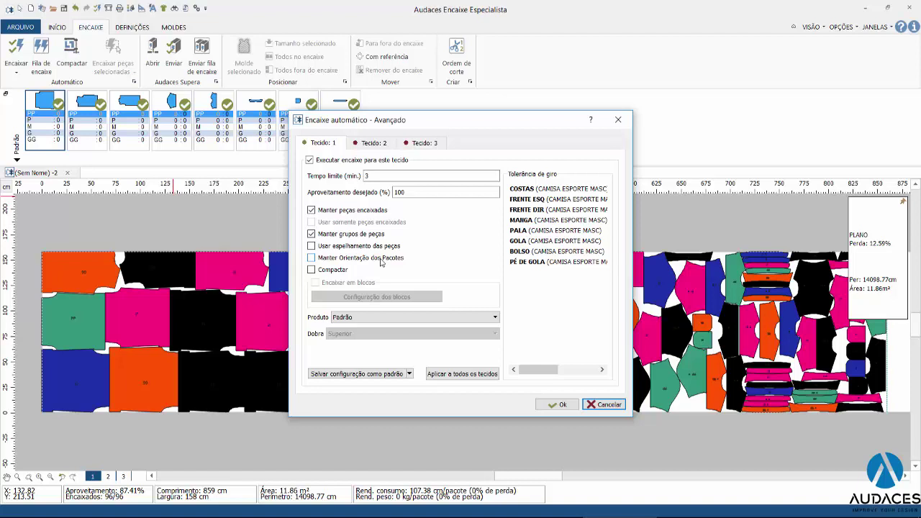
click(374, 143)
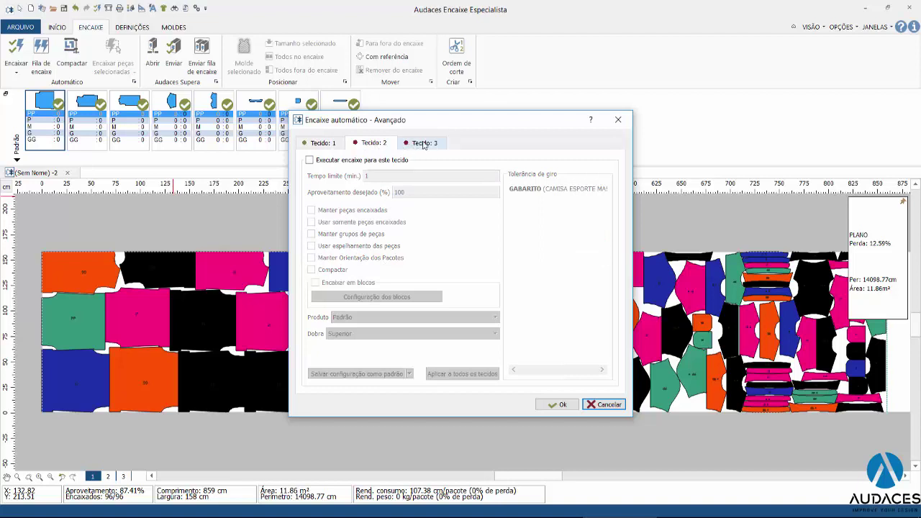
click(423, 144)
click(324, 144)
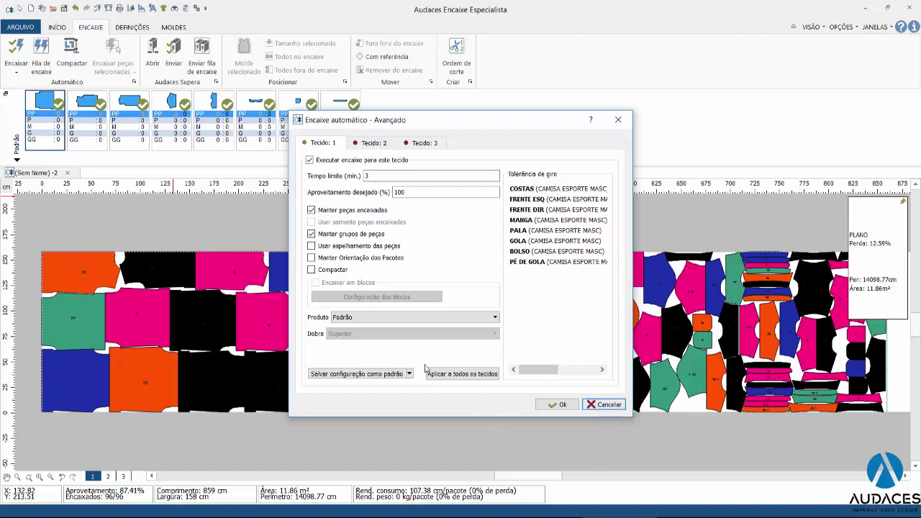
click(313, 211)
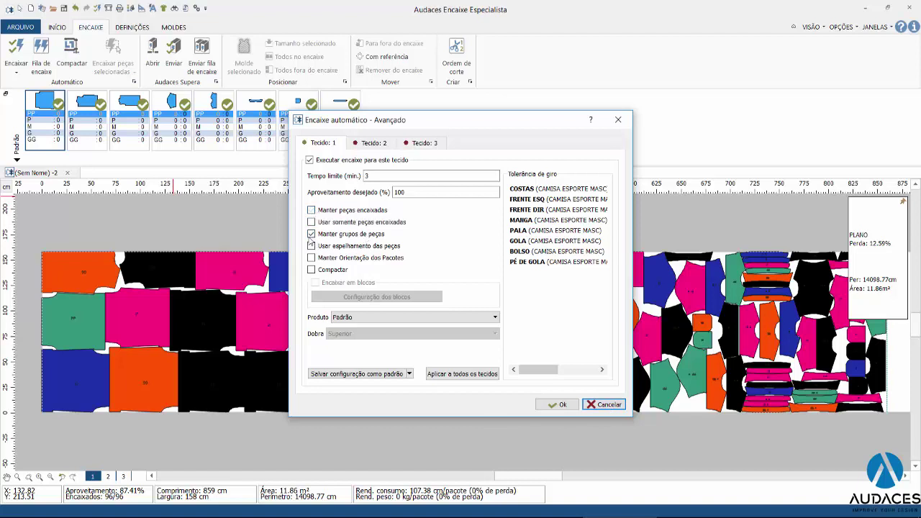
click(311, 235)
click(311, 223)
click(311, 222)
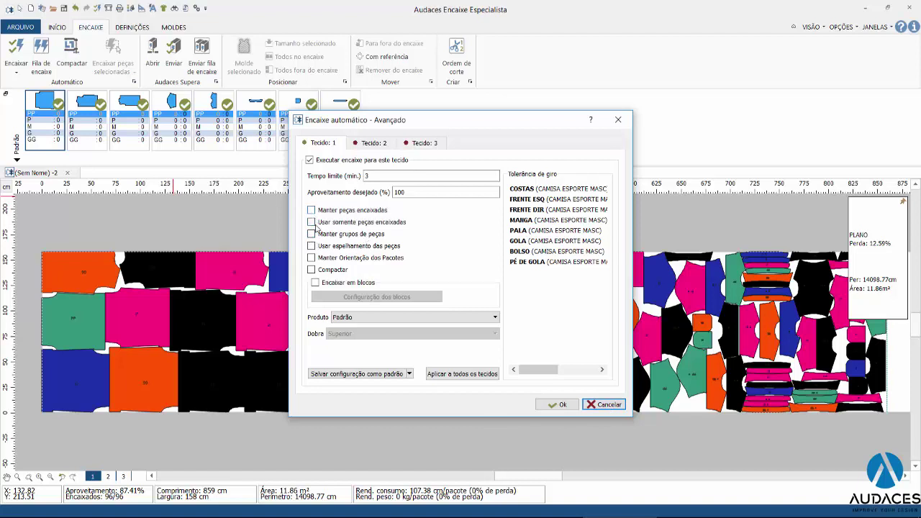
click(609, 405)
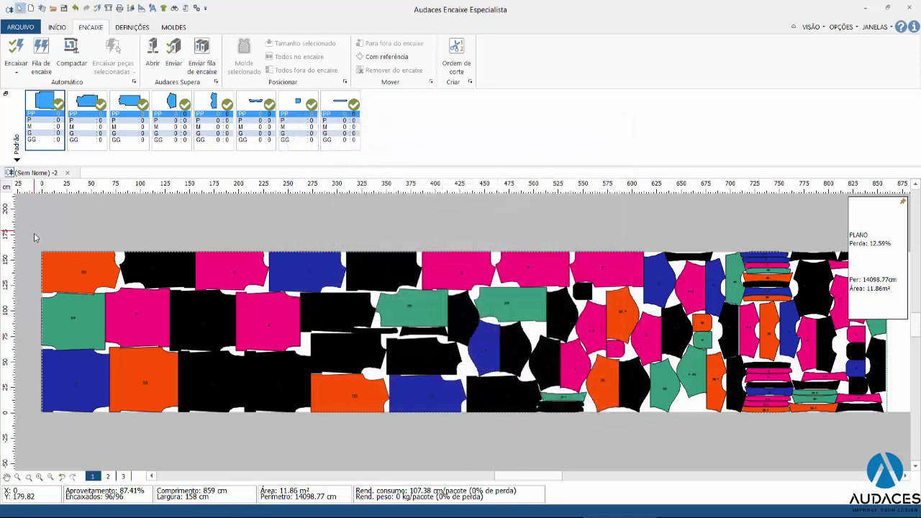
- Clear every piece off the marker, check COSTAS, FRENTE ESQ and MANGA properties, and pick up a GG COSTAS piece
drag(33, 231, 918, 446)
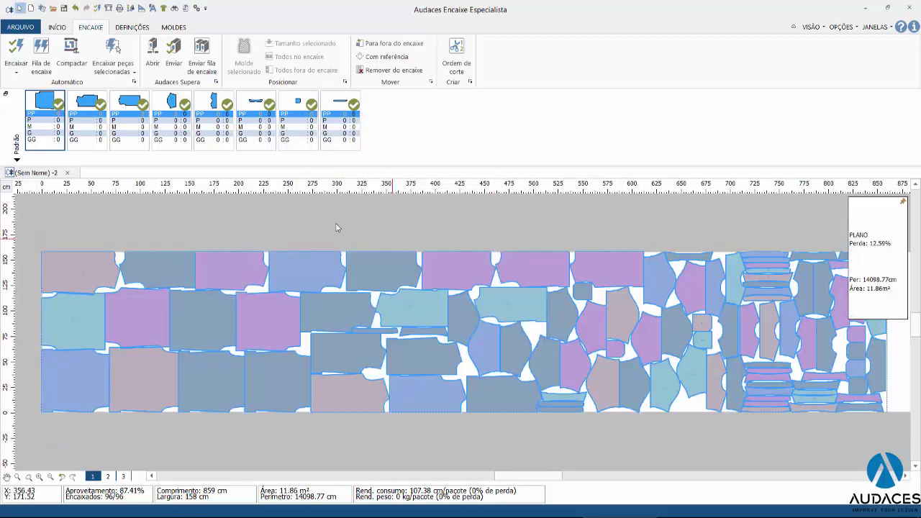
key(Delete)
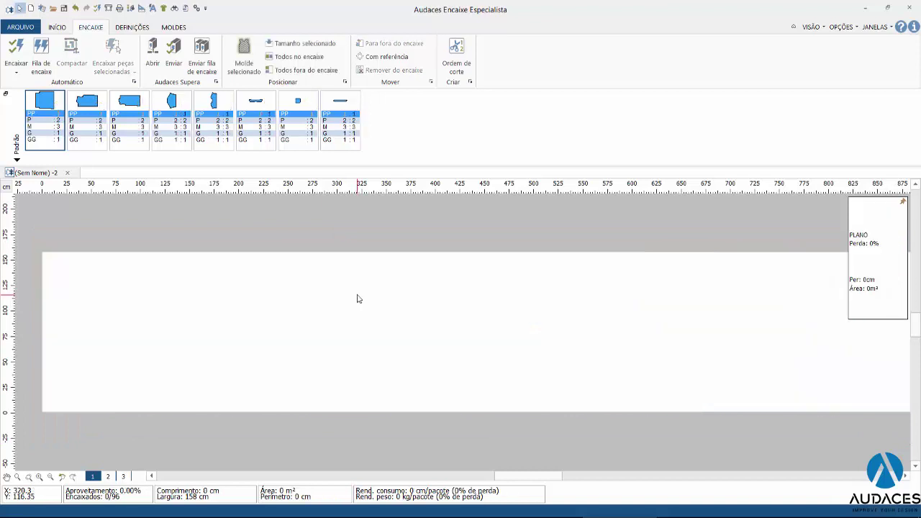
right_click(338, 295)
click(368, 305)
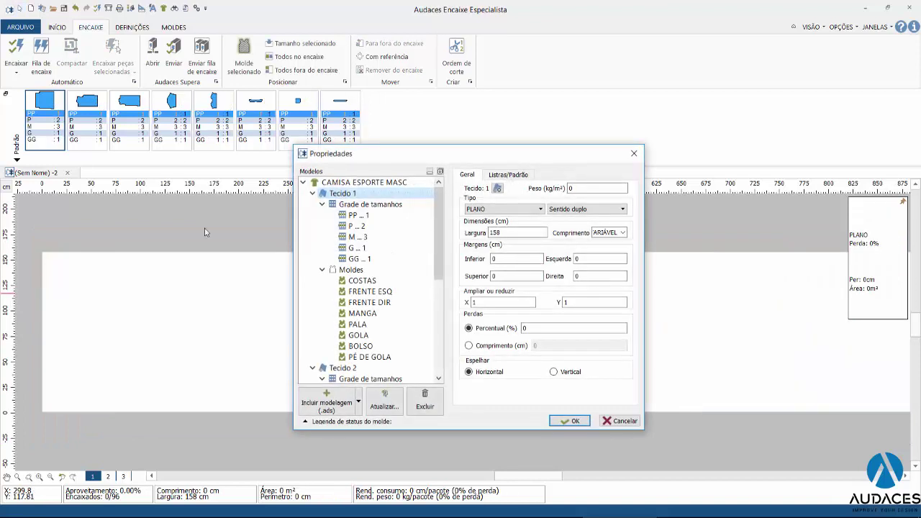
click(362, 280)
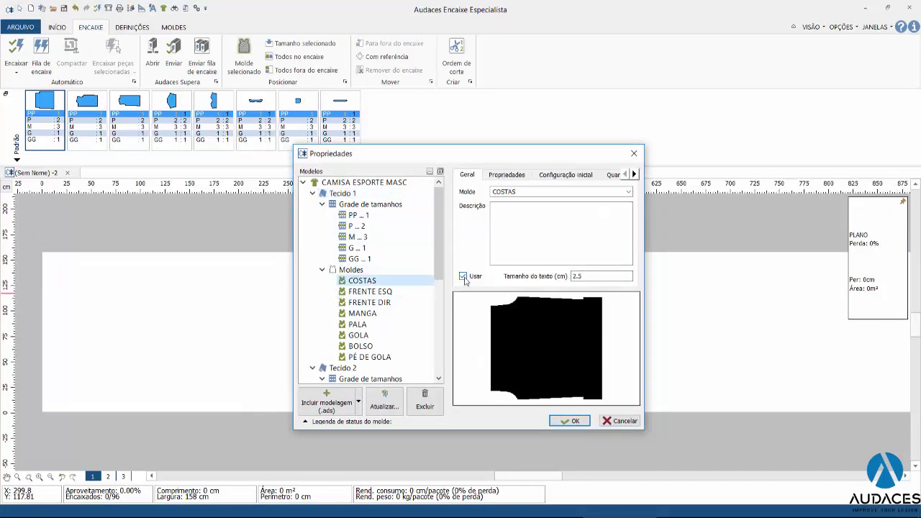
click(413, 293)
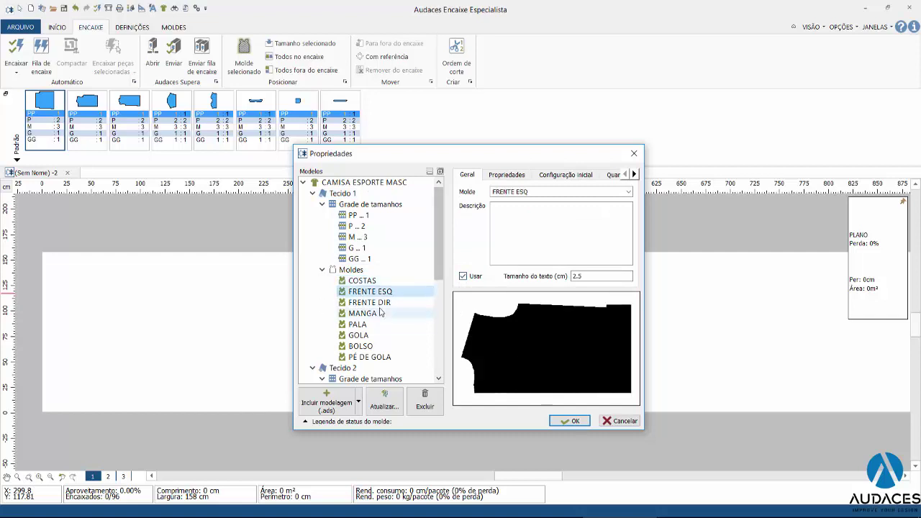
click(381, 314)
click(573, 421)
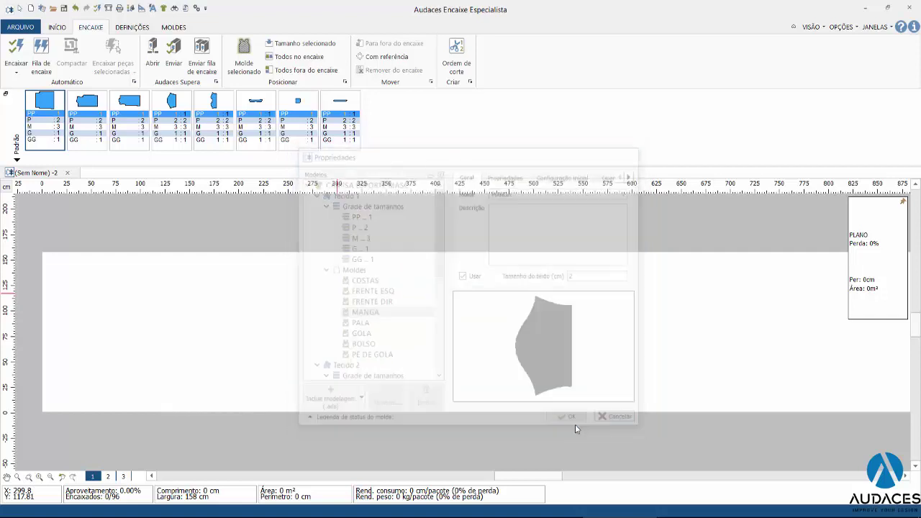
click(59, 139)
- Place GG, G and M COSTAS back pieces at the marker's left edge
click(79, 282)
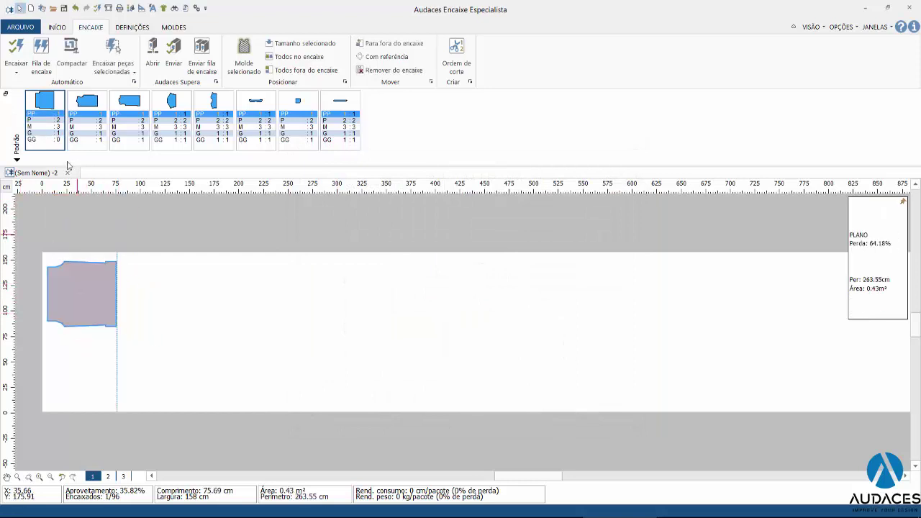
click(61, 134)
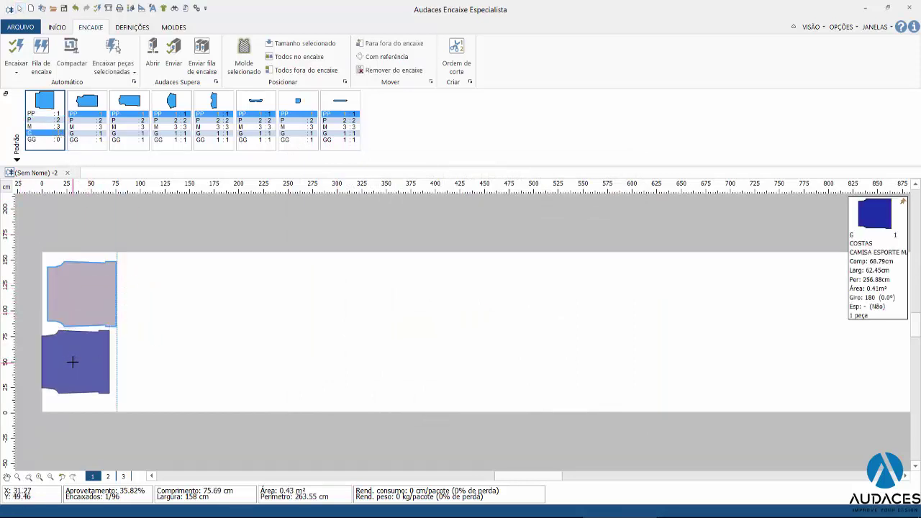
click(72, 361)
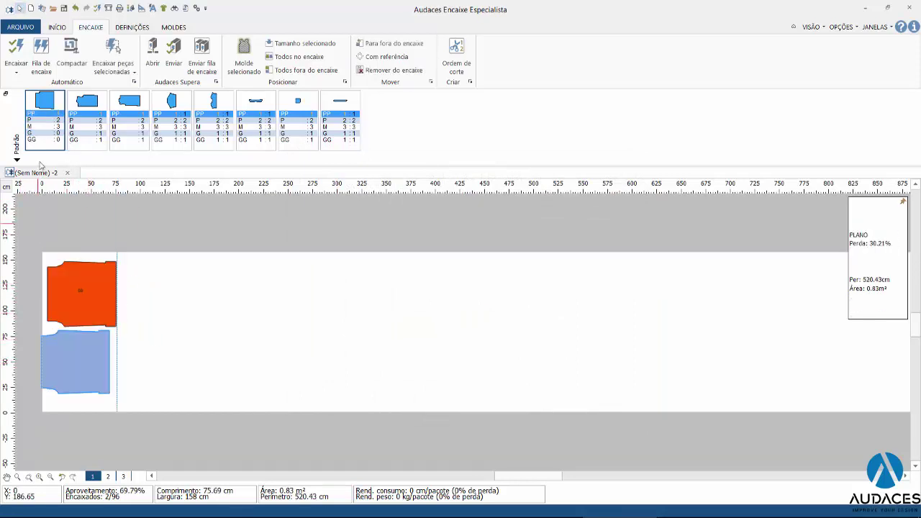
click(61, 127)
click(161, 282)
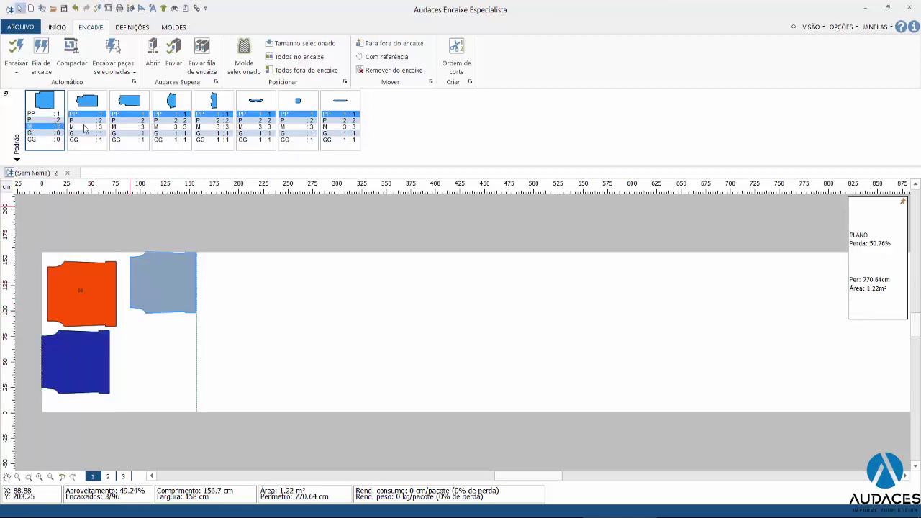
- Place M and GG FRENTE ESQ front pieces across the marker
double_click(101, 128)
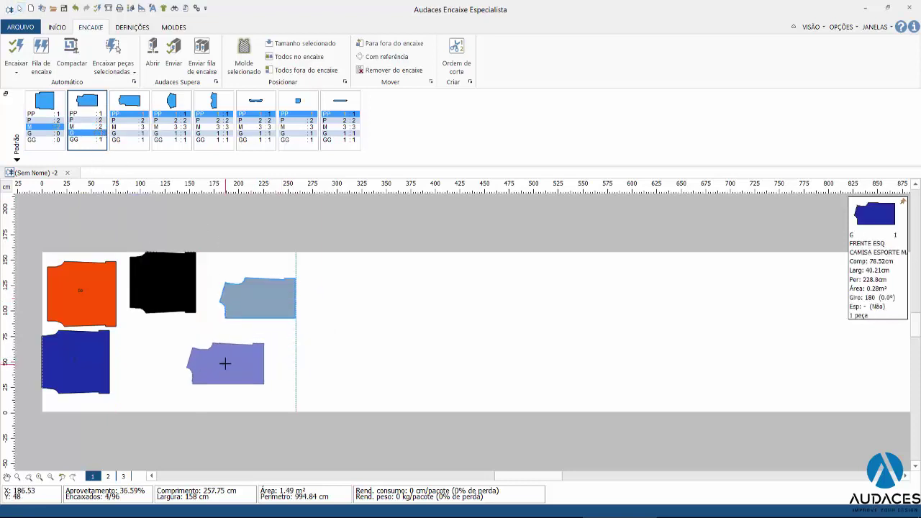
click(226, 363)
click(132, 214)
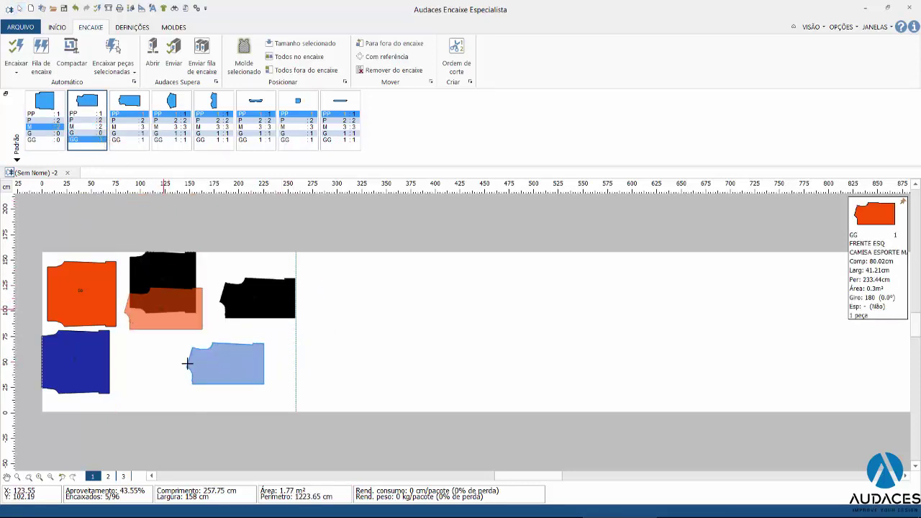
click(325, 364)
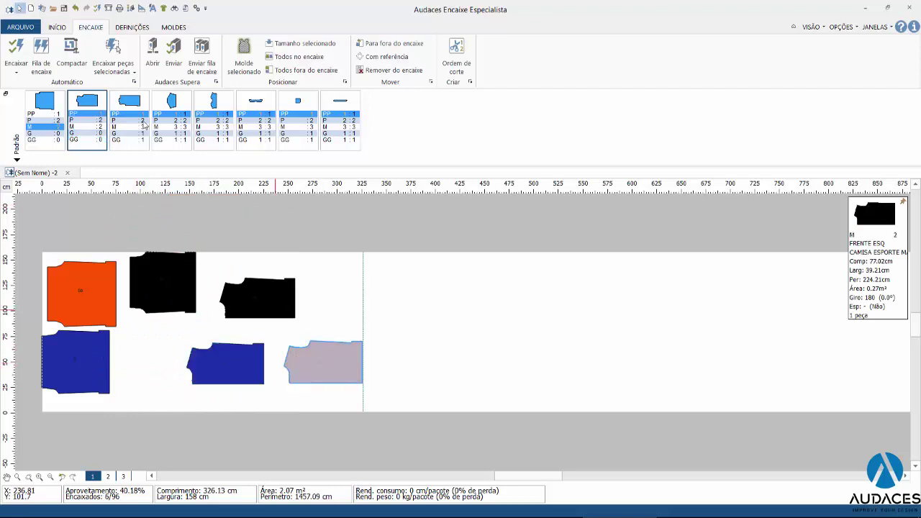
click(357, 311)
click(442, 343)
click(425, 391)
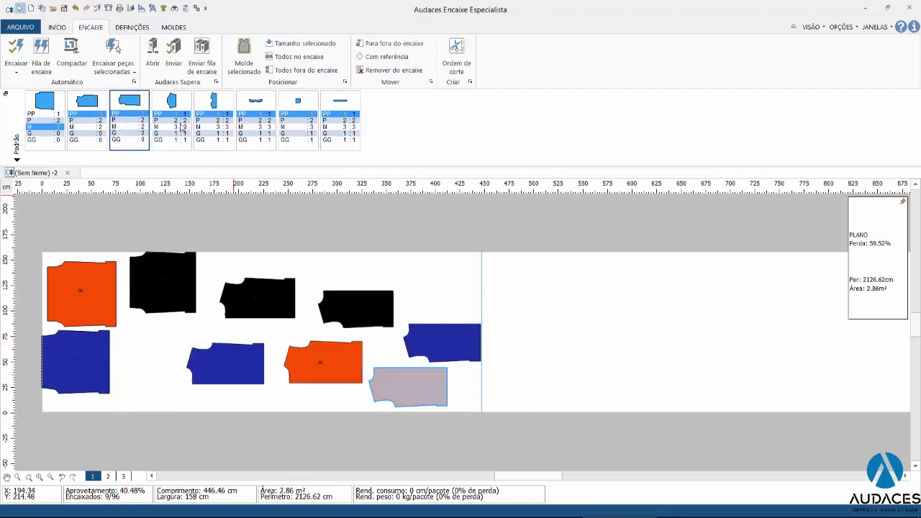
- Add pieces from the fourth and fifth patterns, dropping the sleeves onto the marker
click(173, 134)
click(175, 135)
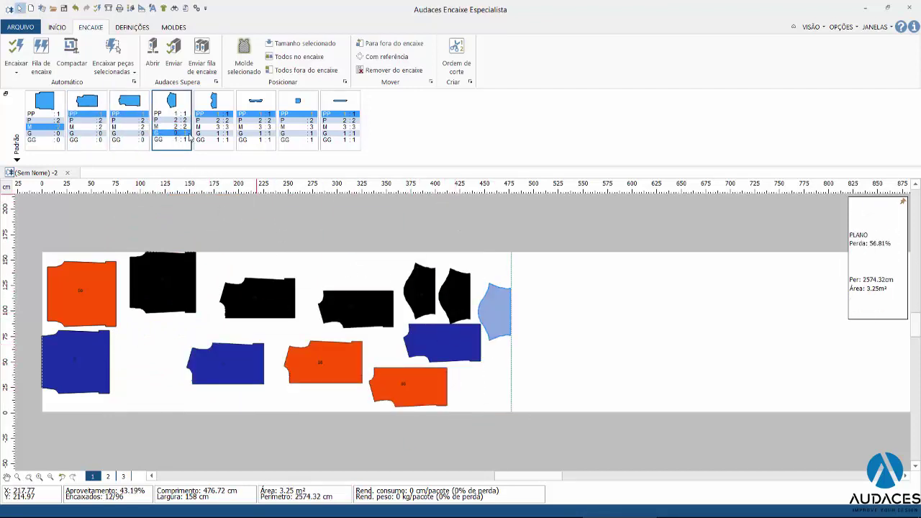
click(555, 337)
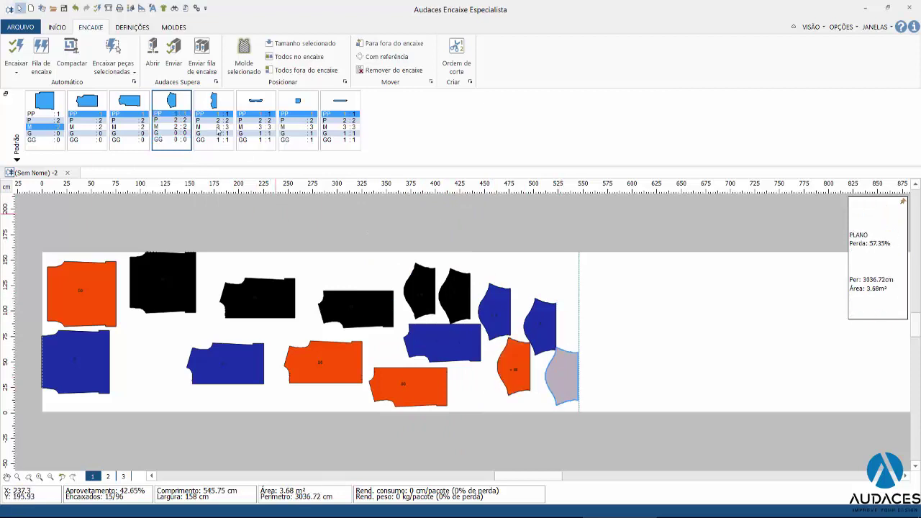
click(214, 134)
click(215, 137)
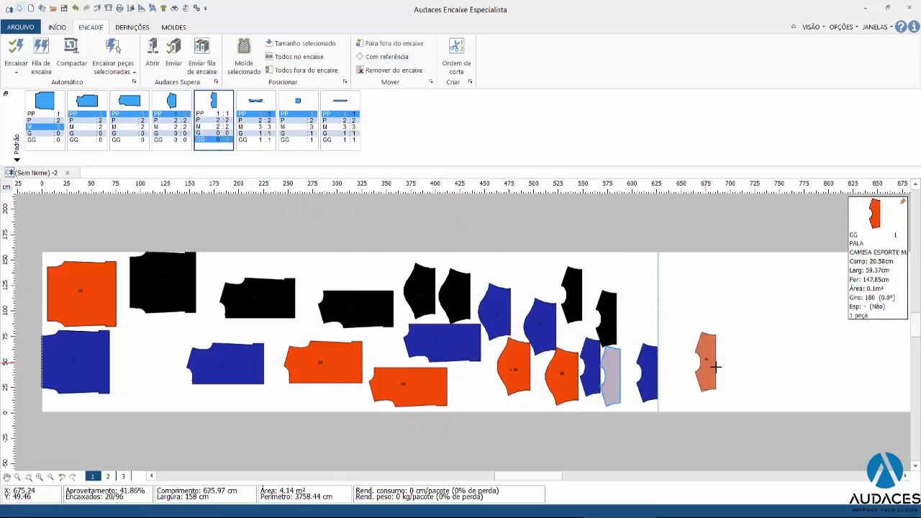
click(709, 366)
- Add pieces from the sixth, seventh and eighth patterns, reaching 36/96 placed at 47.30%
click(270, 124)
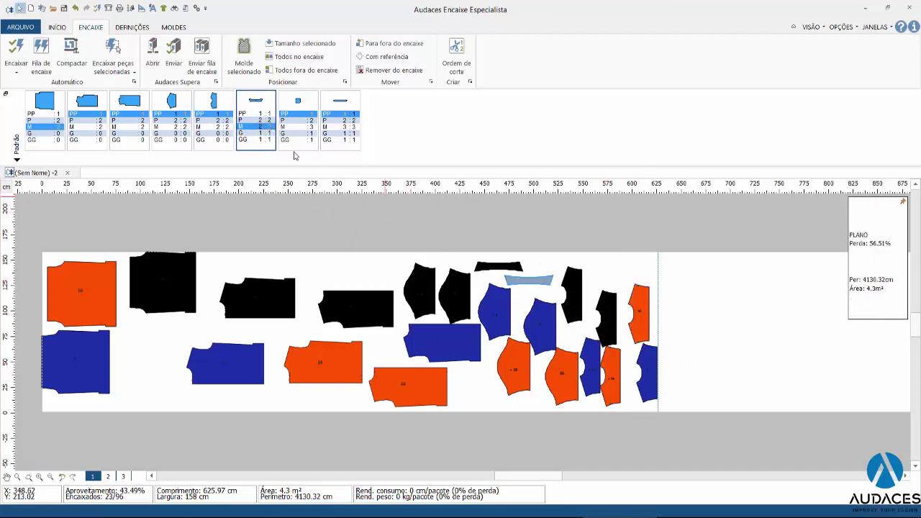
click(275, 140)
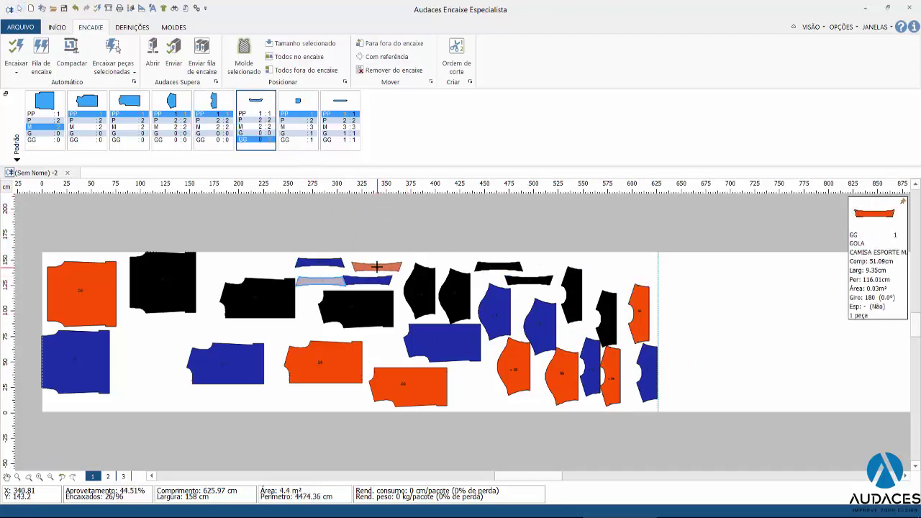
click(302, 131)
click(311, 141)
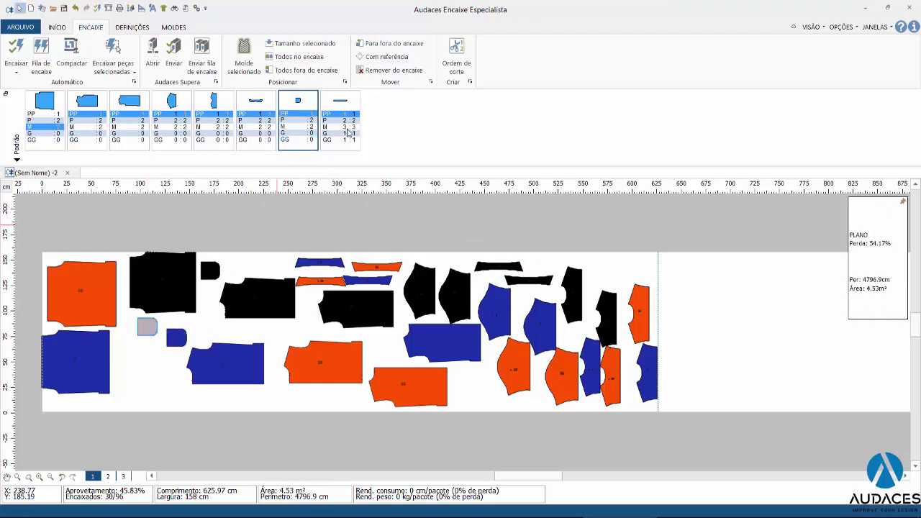
click(338, 141)
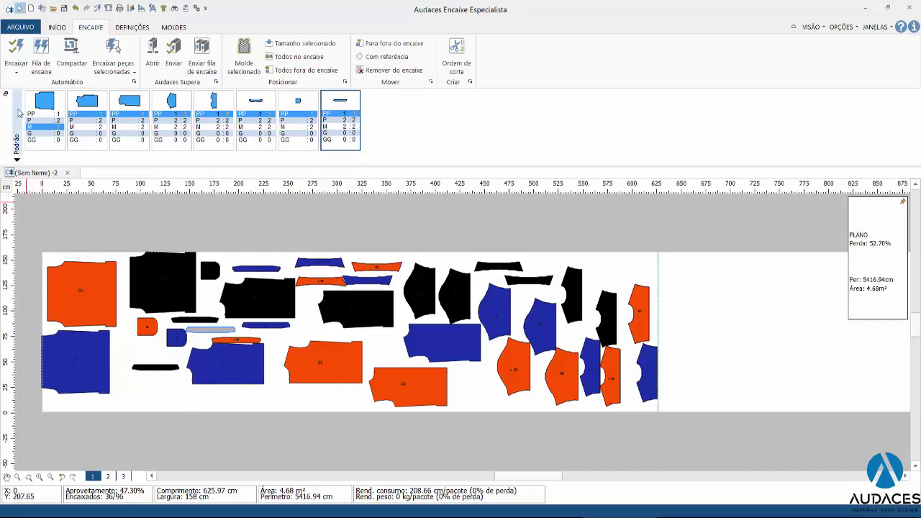
click(16, 47)
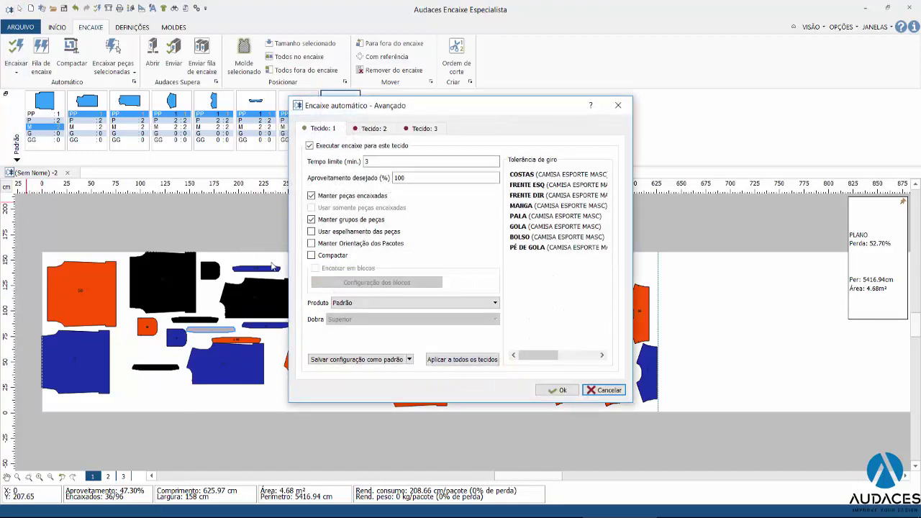
- Uncheck Manter peças encaixadas and Manter grupos de peças, check Usar somente peças encaixadas, and start nesting
click(311, 196)
click(311, 220)
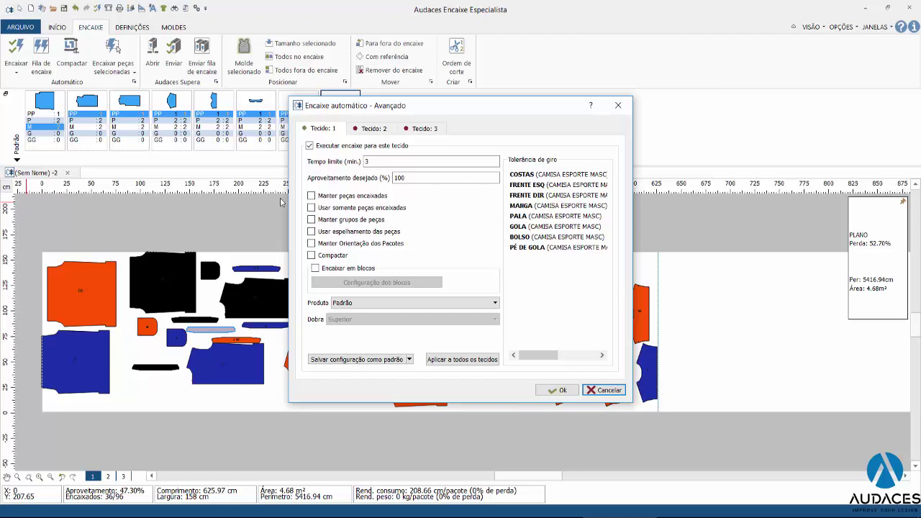
click(312, 208)
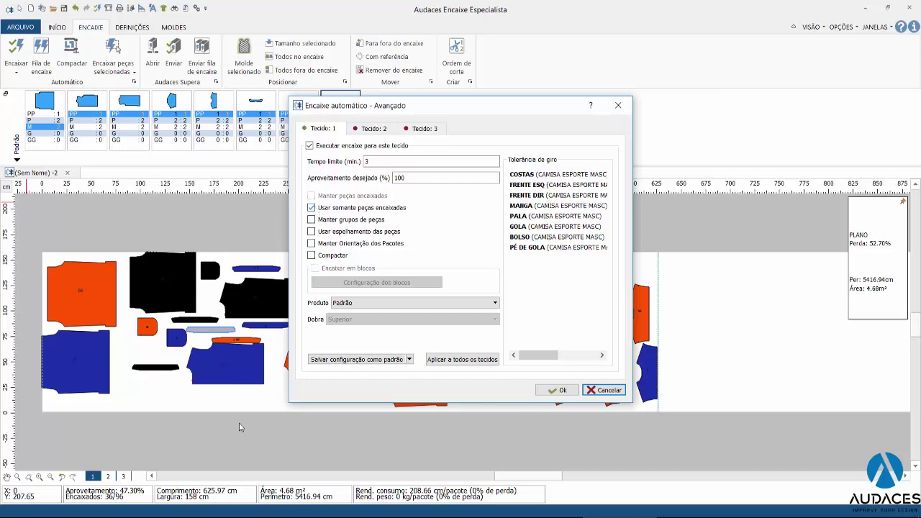
click(557, 390)
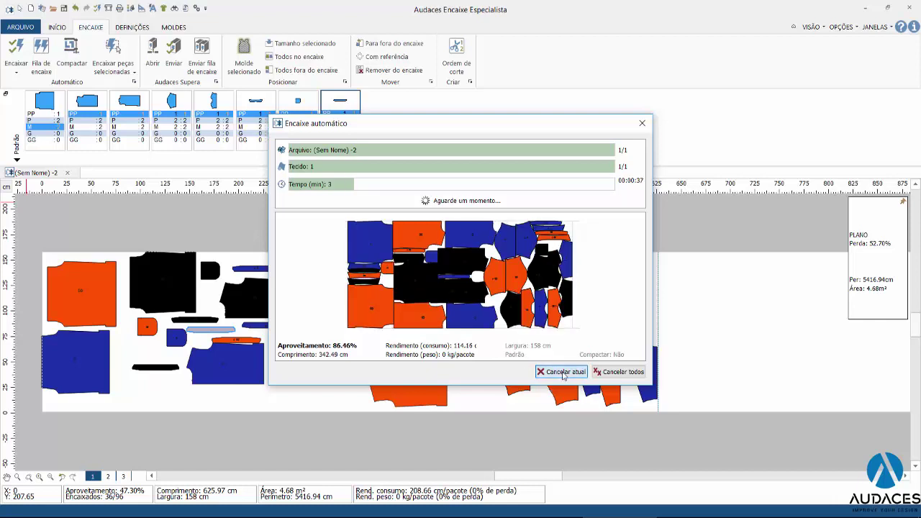
- Stop nesting with Cancelar atual, keeping the 36-piece layout at 86.46% and 342.49 cm
click(564, 373)
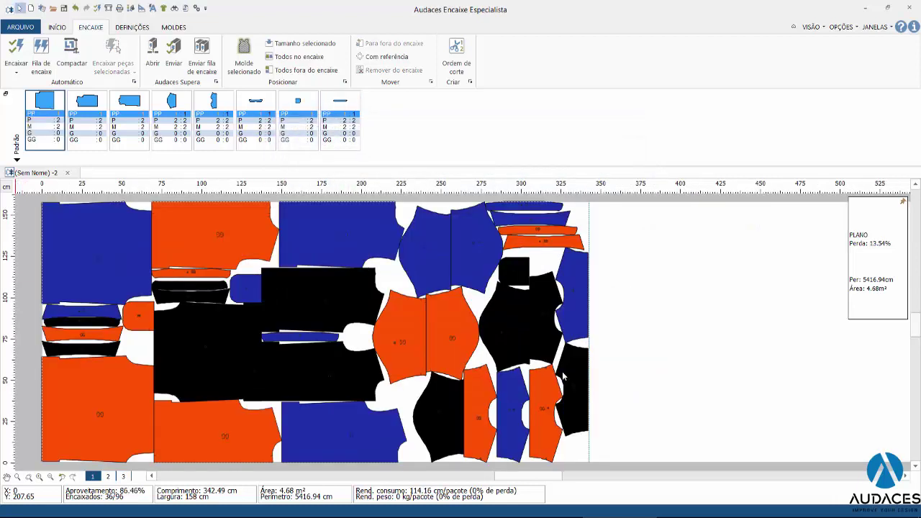